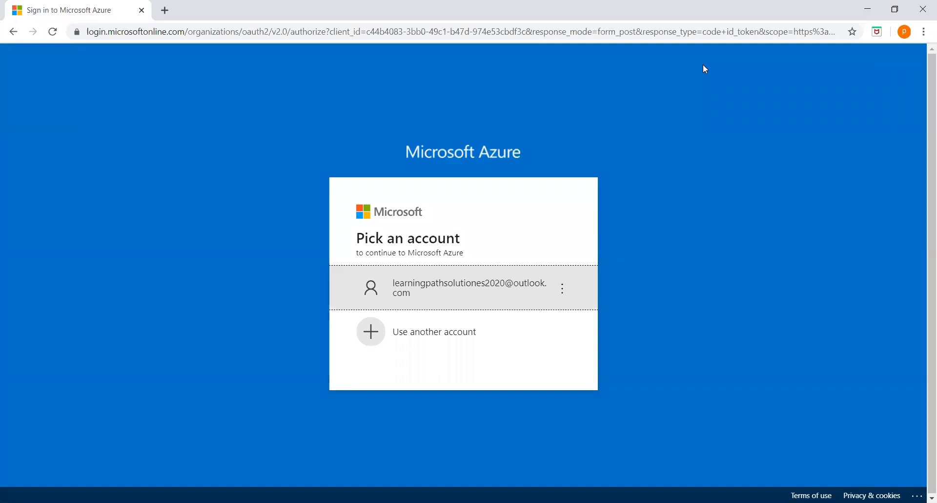
Sign in with the existing account, re-entering the password after the first attempt fails
{"action": "left_click", "coordinate": [496, 282]}
{"action": "type", "text": "•••"}
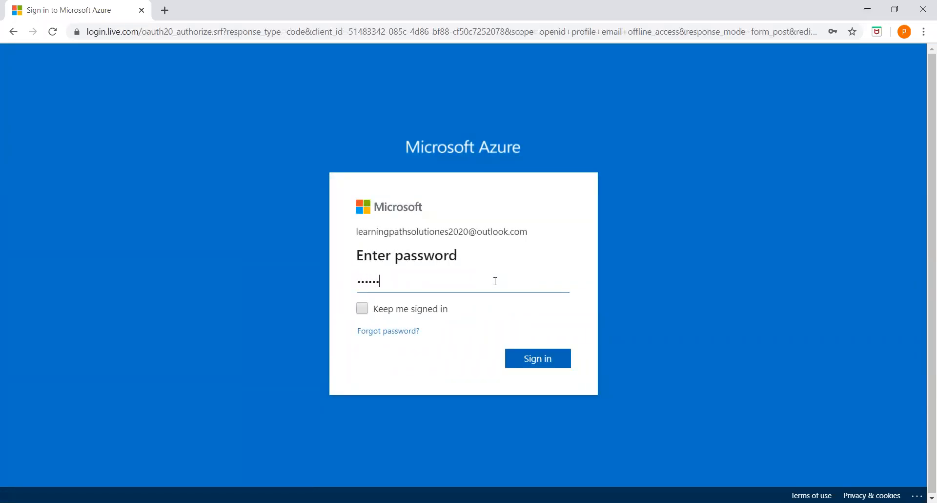
{"action": "key", "text": "Return"}
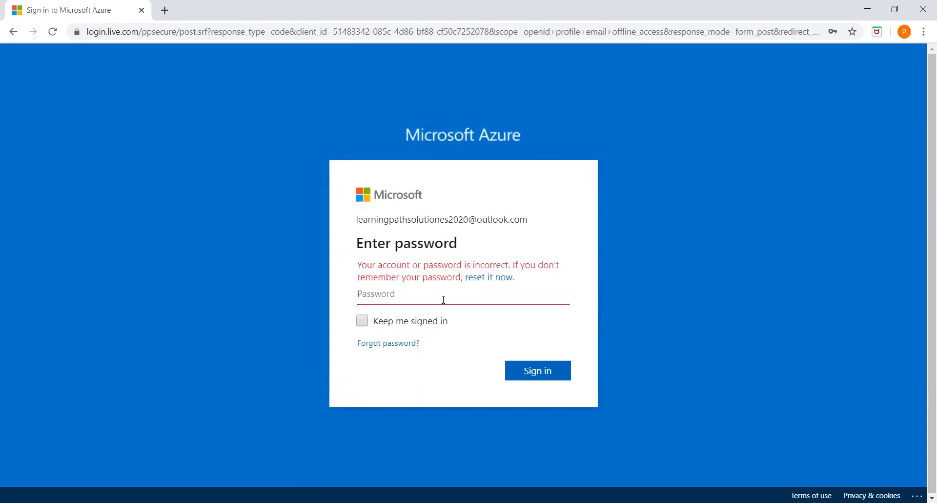
{"action": "type", "text": "••"}
{"action": "key", "text": "BackSpace"}
{"action": "key", "text": "BackSpace"}
{"action": "key", "text": "BackSpace"}
{"action": "type", "text": "•"}
{"action": "key", "text": "Return"}
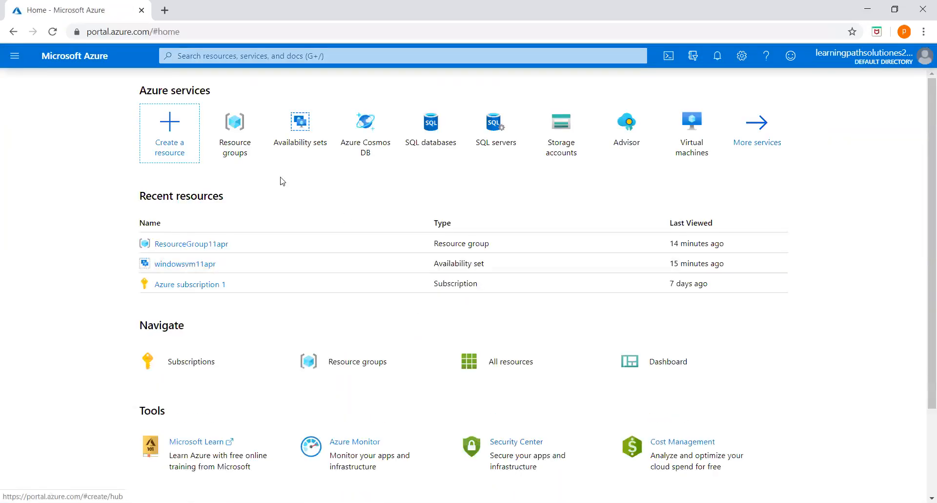
Search for 'virtual', go to Virtual machines and start adding a new VM
{"action": "left_click", "coordinate": [308, 51]}
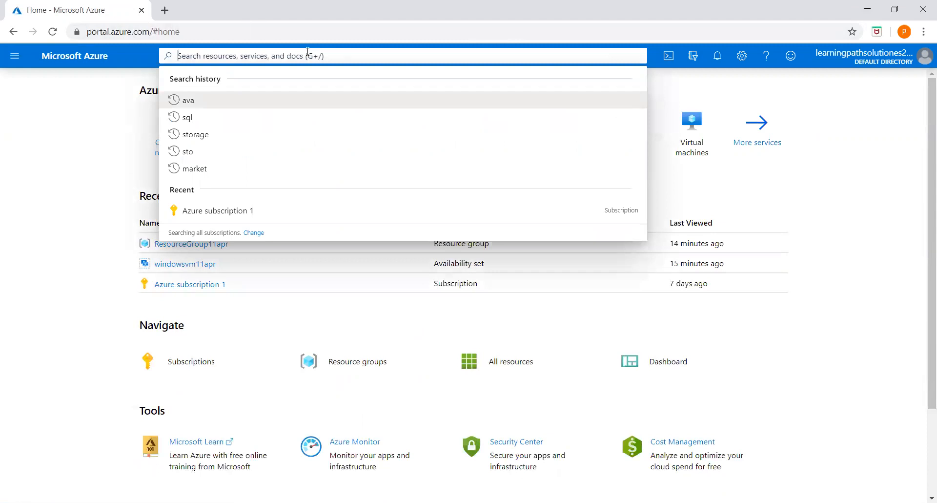
{"action": "type", "text": "virtual"}
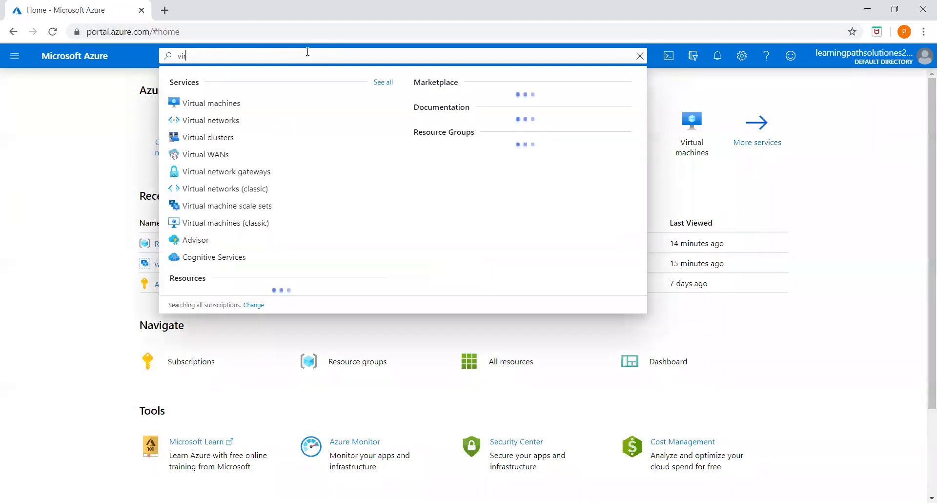
{"action": "left_click", "coordinate": [209, 103]}
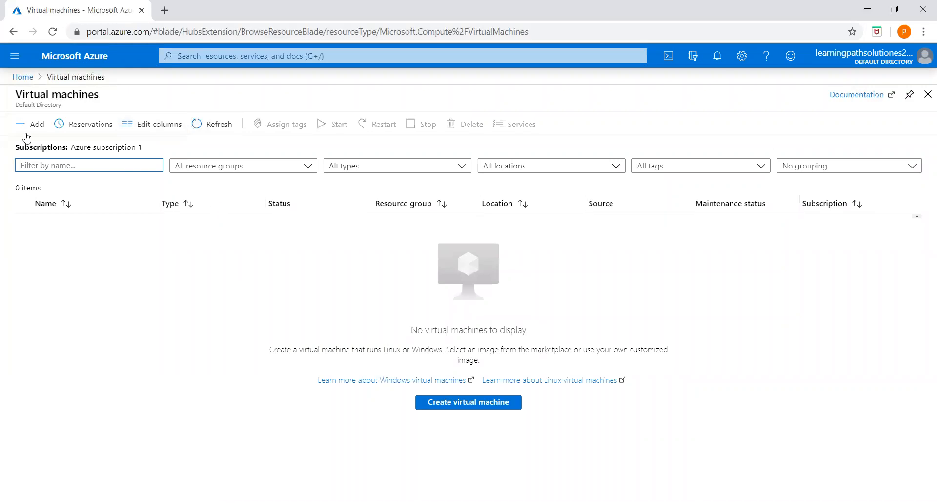
{"action": "left_click", "coordinate": [33, 125]}
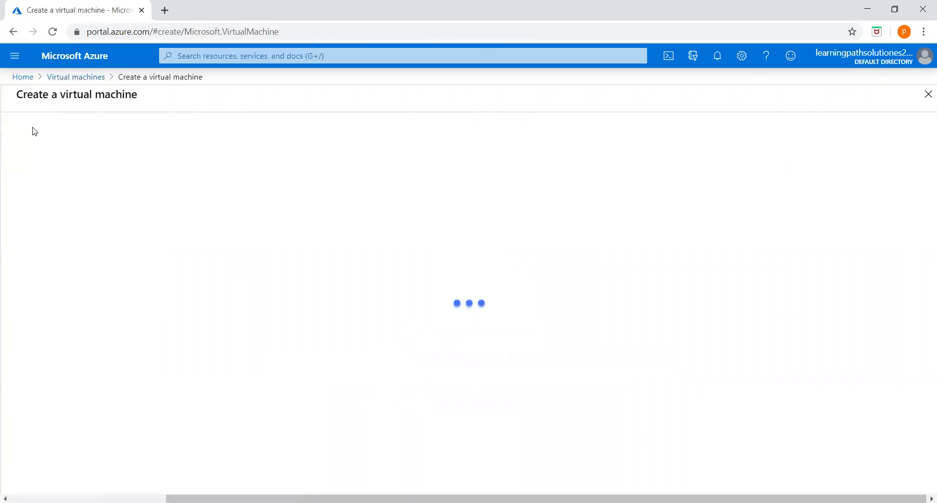
Create the new resource group resourcegroup11apr and begin naming the VM windowsvm11apr
{"action": "scroll", "coordinate": [271, 314], "scroll_direction": "down", "scroll_amount": 2}
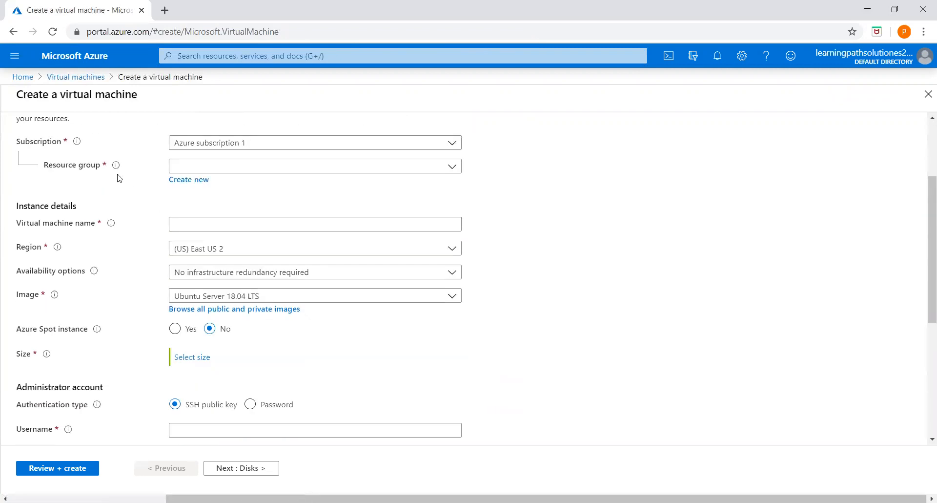
{"action": "scroll", "coordinate": [195, 221], "scroll_direction": "up", "scroll_amount": 1}
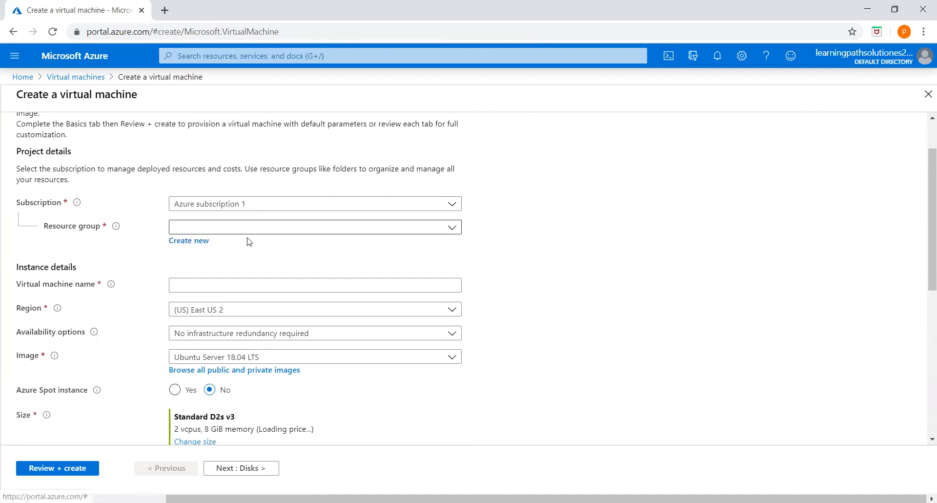
{"action": "left_click", "coordinate": [388, 228]}
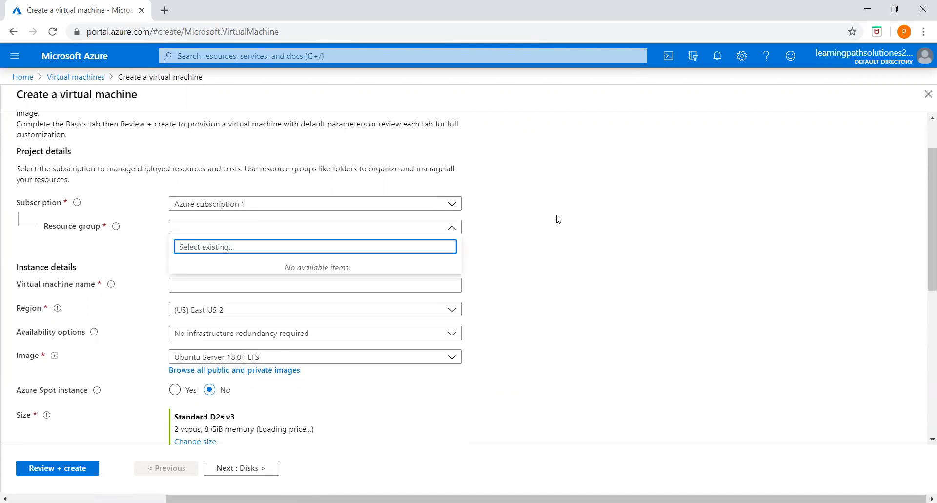
{"action": "left_click", "coordinate": [318, 227]}
{"action": "left_click", "coordinate": [203, 246]}
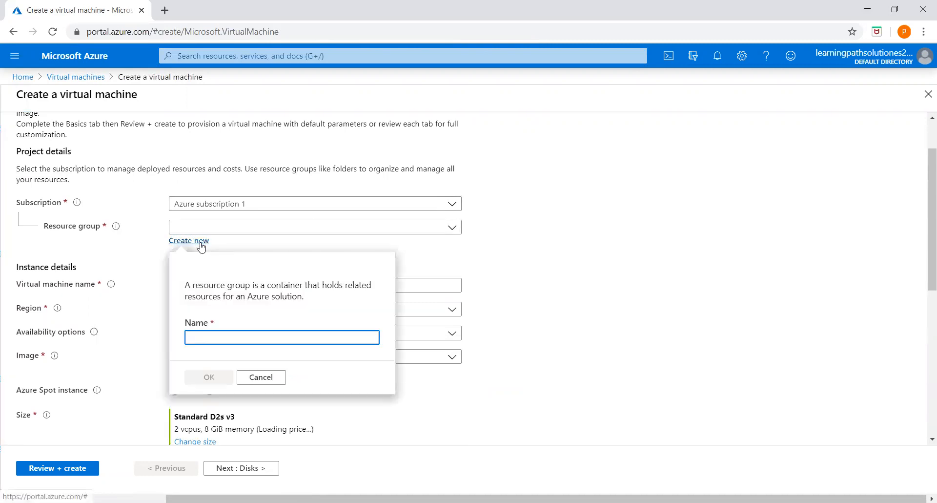
{"action": "type", "text": "resourc"}
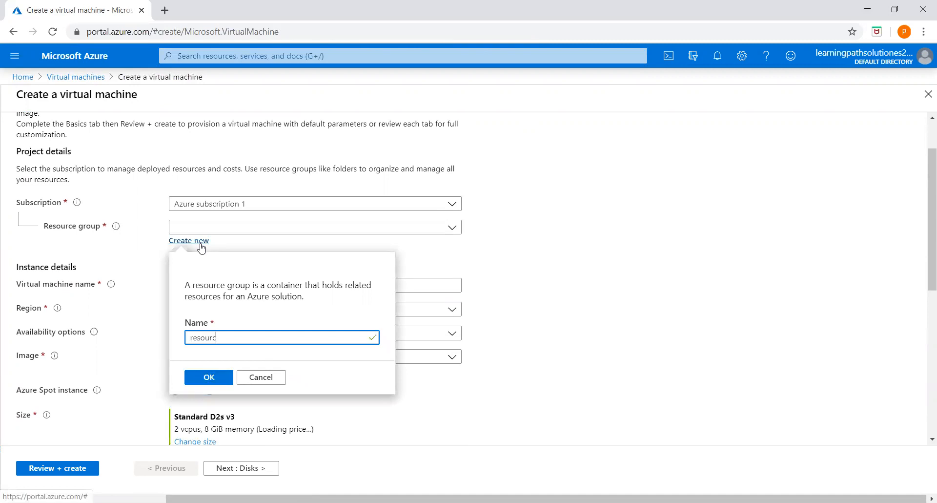
{"action": "type", "text": "egroup11apr"}
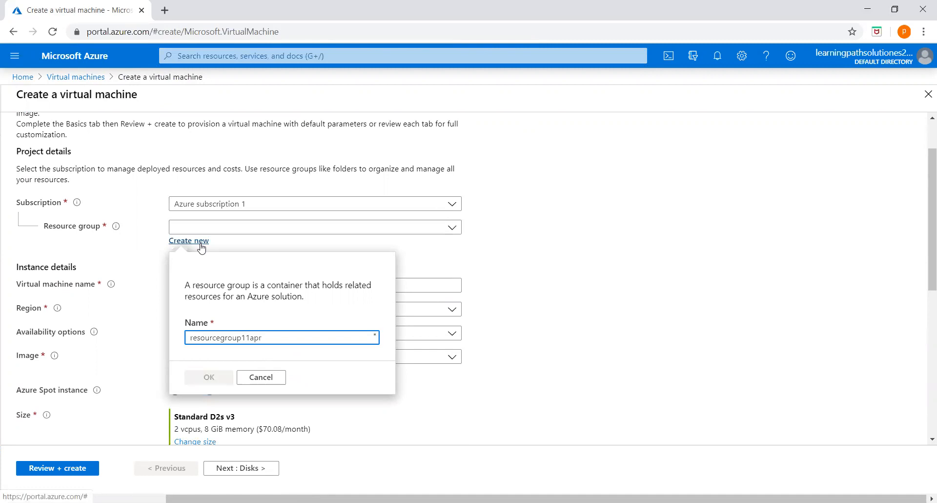
{"action": "left_click", "coordinate": [211, 380]}
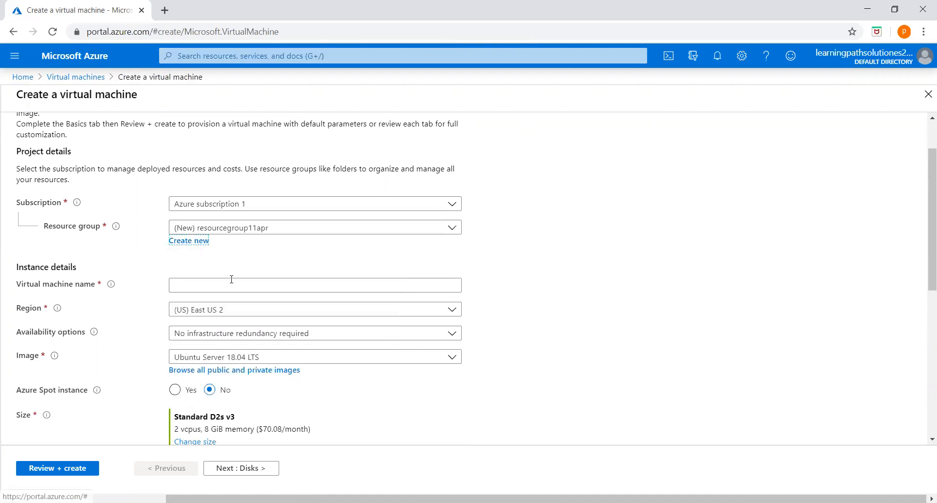
{"action": "left_click", "coordinate": [213, 283]}
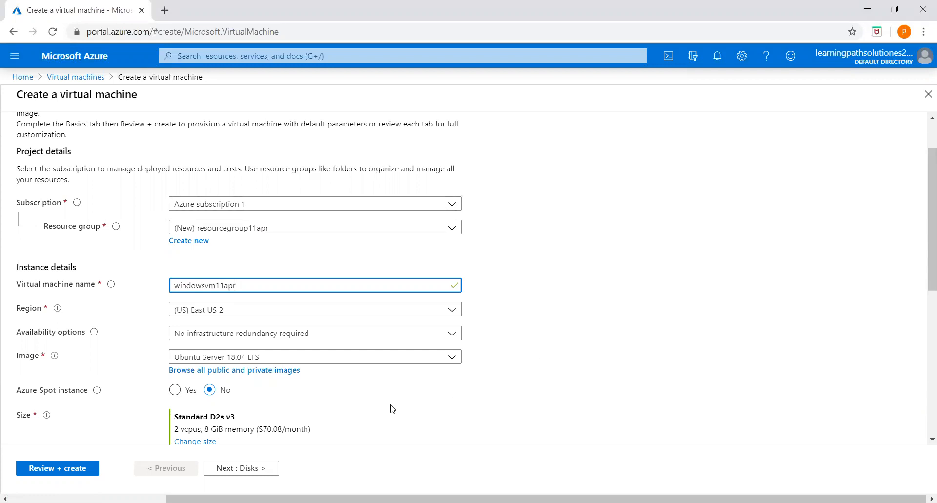
Set the VM's region to (US) East US
{"action": "scroll", "coordinate": [393, 369], "scroll_direction": "down", "scroll_amount": 3}
{"action": "left_click", "coordinate": [263, 190]}
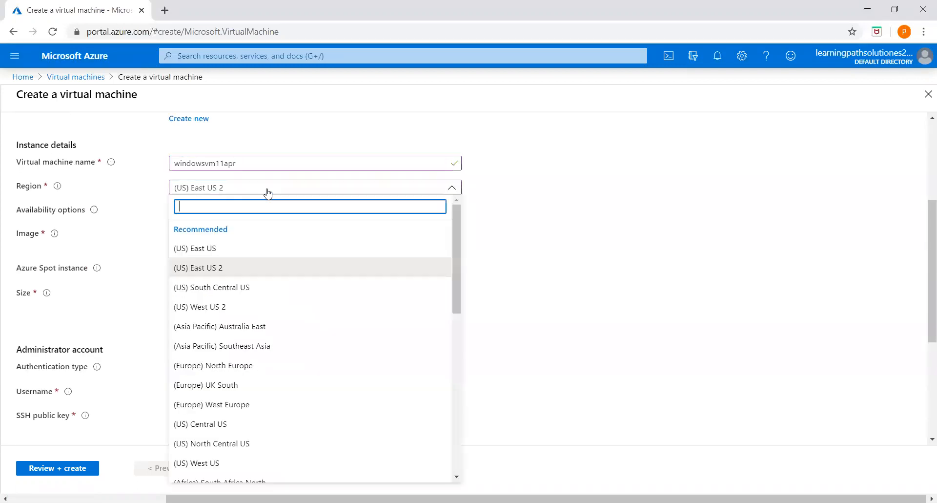
{"action": "left_click", "coordinate": [214, 250]}
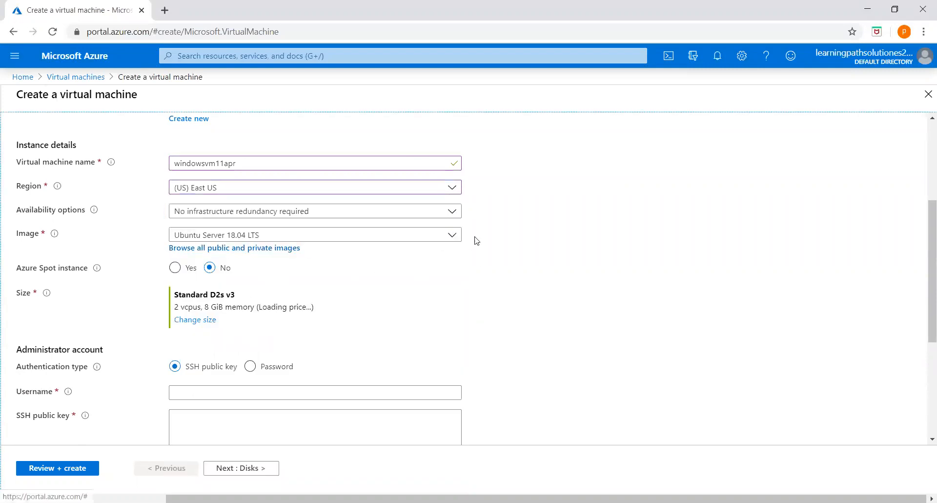
{"action": "scroll", "coordinate": [438, 278], "scroll_direction": "up", "scroll_amount": 1}
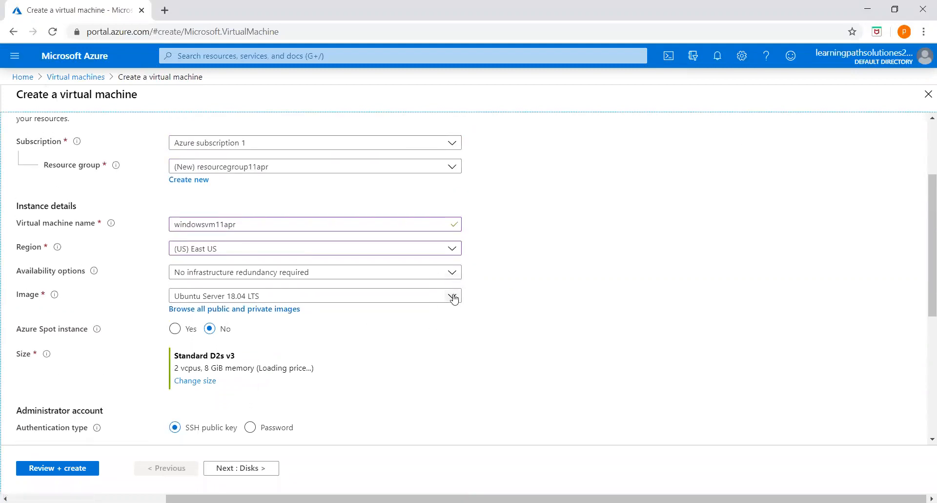
Choose Windows Server 2016 Datacenter as the image and check the default Standard DS1 v2 size
{"action": "left_click", "coordinate": [453, 293]}
{"action": "left_click", "coordinate": [260, 258]}
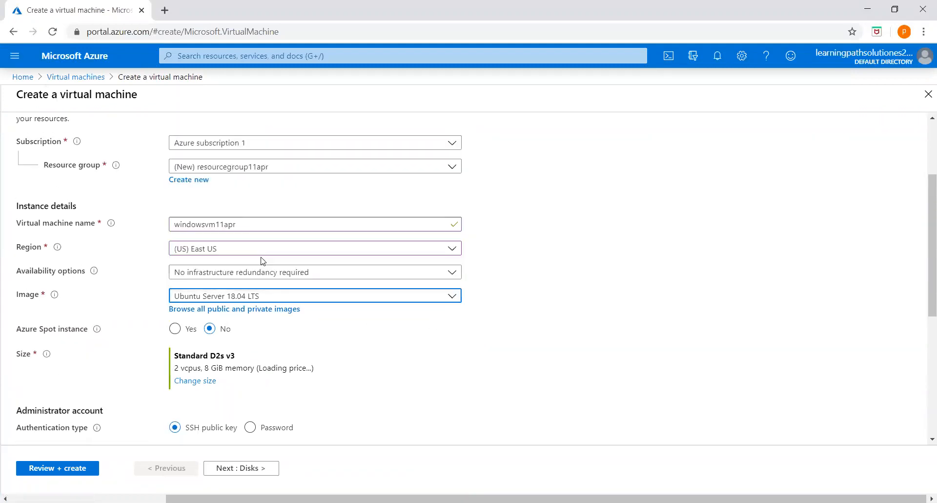
{"action": "scroll", "coordinate": [457, 340], "scroll_direction": "down", "scroll_amount": 1}
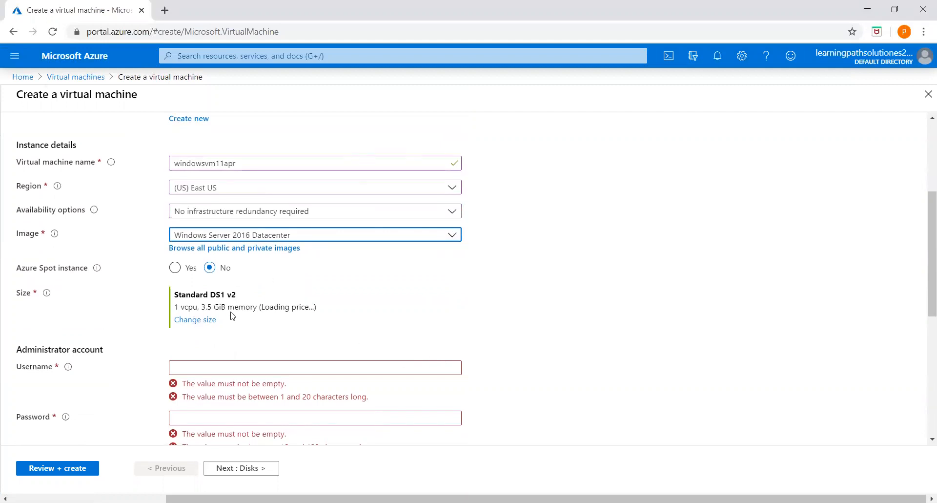
{"action": "scroll", "coordinate": [337, 324], "scroll_direction": "down", "scroll_amount": 1}
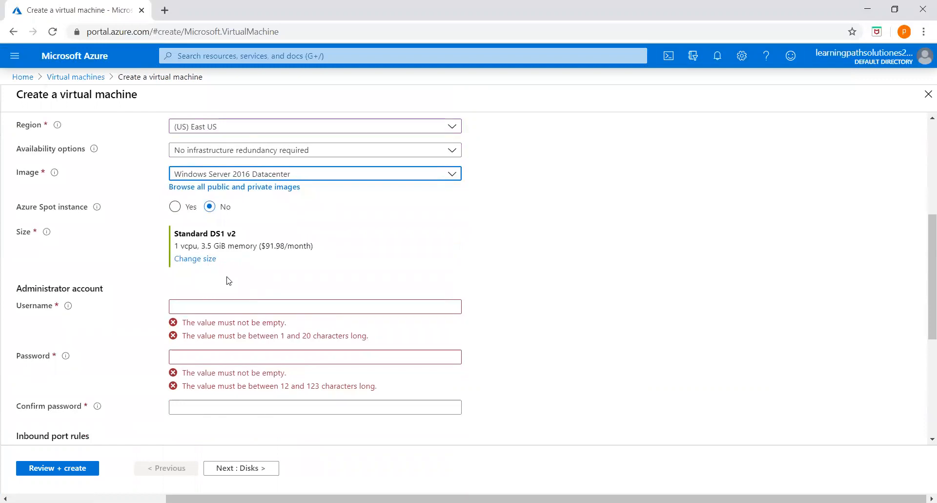
{"action": "scroll", "coordinate": [228, 281], "scroll_direction": "up", "scroll_amount": 1}
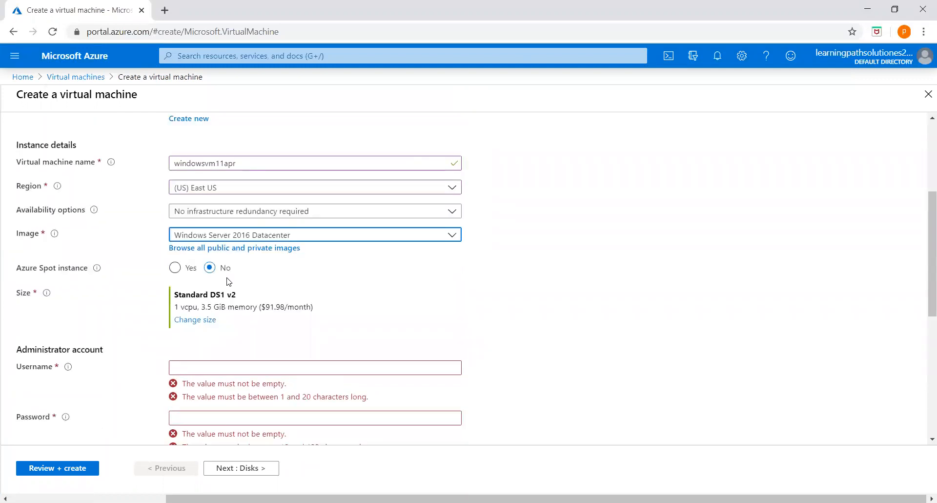
{"action": "scroll", "coordinate": [229, 282], "scroll_direction": "down", "scroll_amount": 2}
{"action": "scroll", "coordinate": [364, 272], "scroll_direction": "up", "scroll_amount": 4}
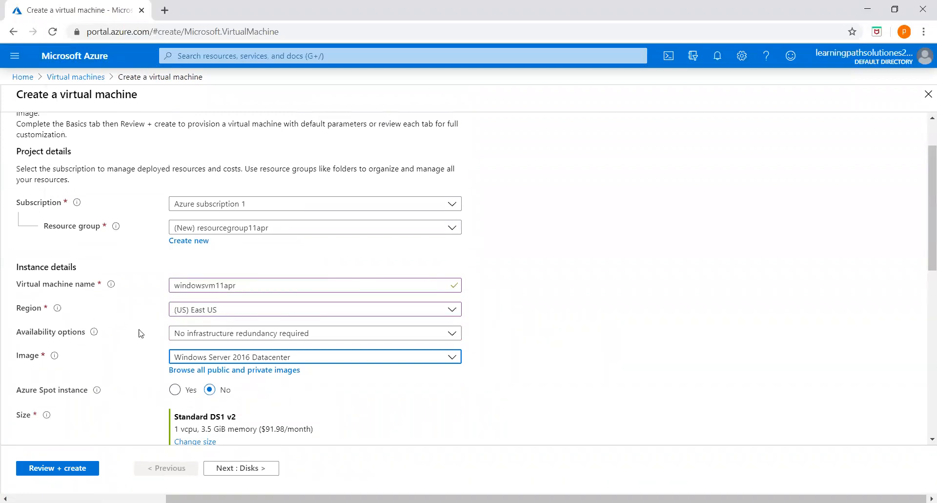
Use an availability set, creating availabilityset1 with 2 fault domains and 5 update domains
{"action": "left_click", "coordinate": [452, 335]}
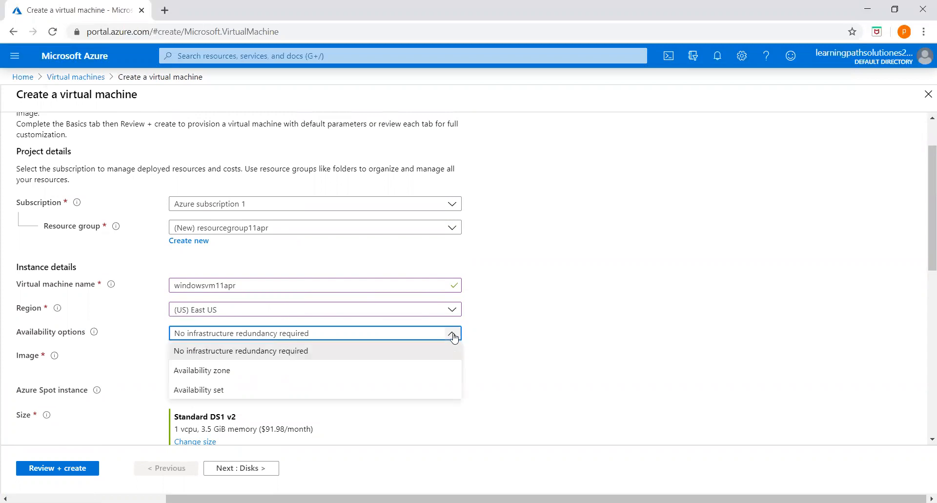
{"action": "left_click", "coordinate": [215, 394]}
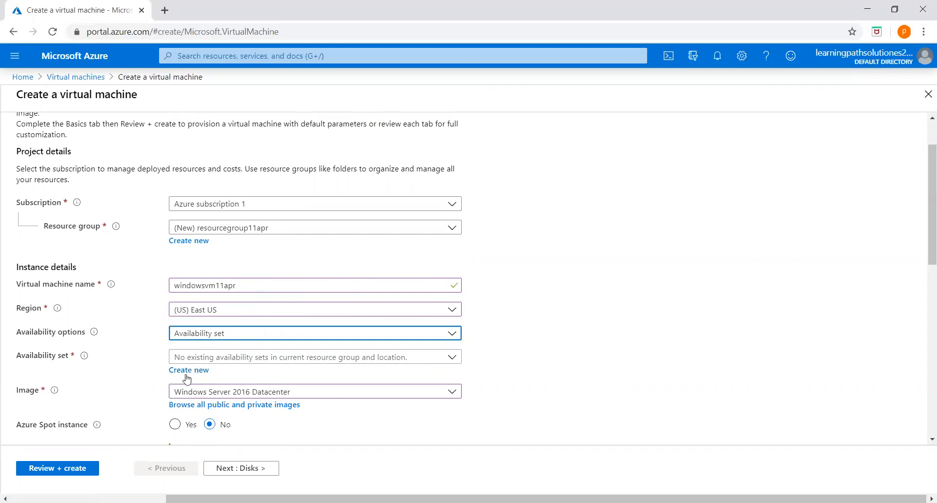
{"action": "left_click", "coordinate": [452, 357]}
{"action": "left_click", "coordinate": [522, 332]}
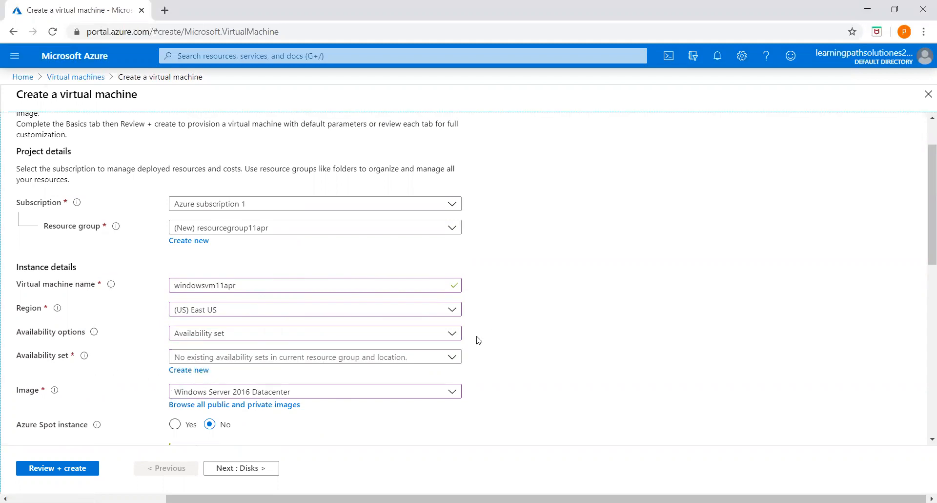
{"action": "left_click", "coordinate": [193, 372]}
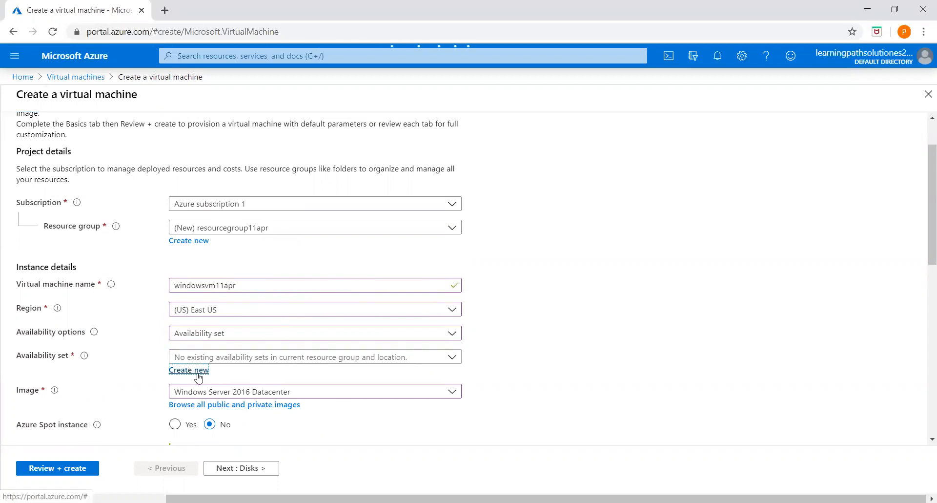
{"action": "left_click", "coordinate": [716, 161]}
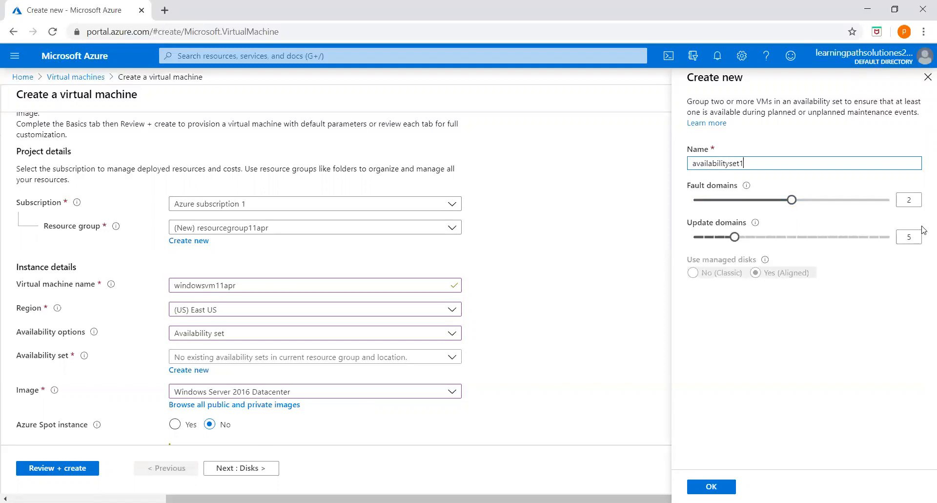
{"action": "double_click", "coordinate": [915, 201]}
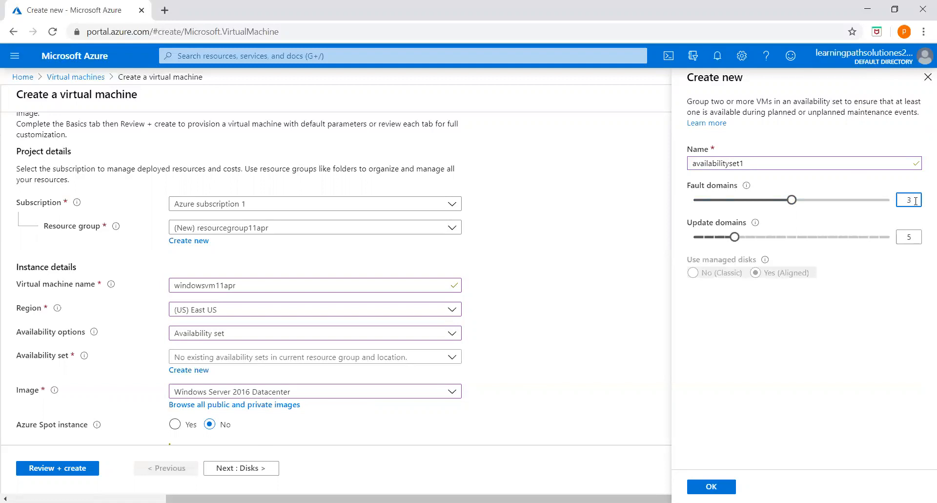
{"action": "left_click", "coordinate": [873, 295]}
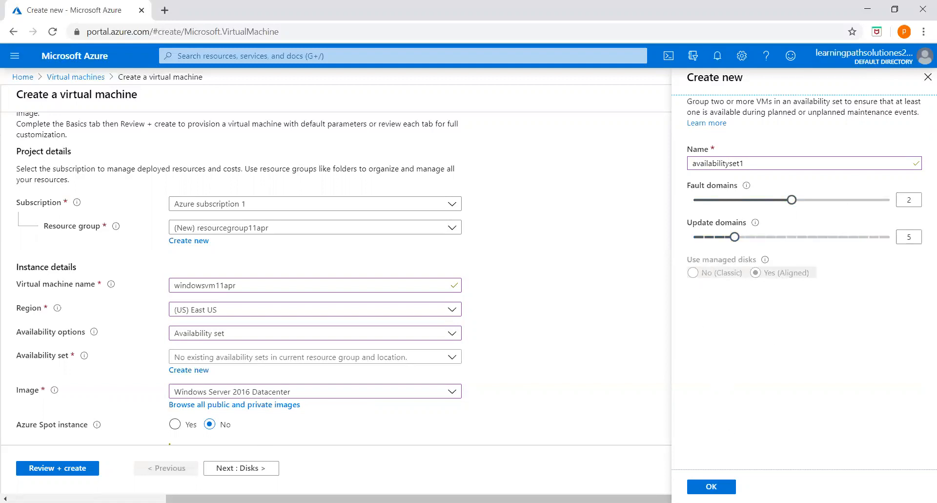
{"action": "left_click", "coordinate": [703, 486]}
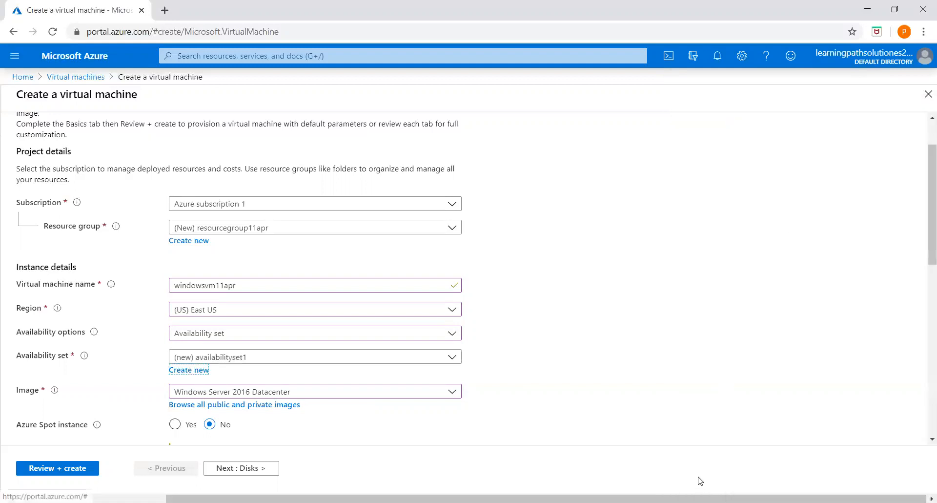
Filter the size list by RAM (GiB) and select Standard B1ls (1 vcpu, 0.5 GiB)
{"action": "scroll", "coordinate": [557, 376], "scroll_direction": "down", "scroll_amount": 2}
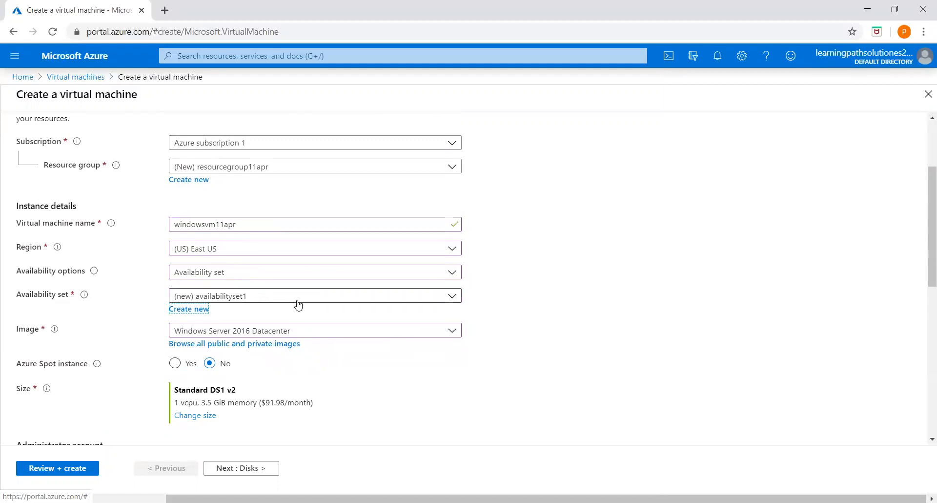
{"action": "scroll", "coordinate": [320, 344], "scroll_direction": "down", "scroll_amount": 1}
{"action": "left_click", "coordinate": [192, 358]}
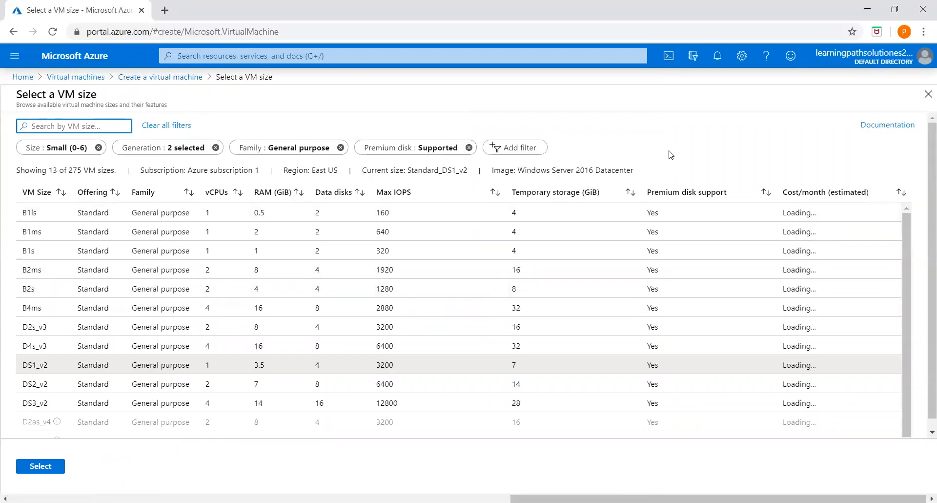
{"action": "left_click", "coordinate": [524, 149]}
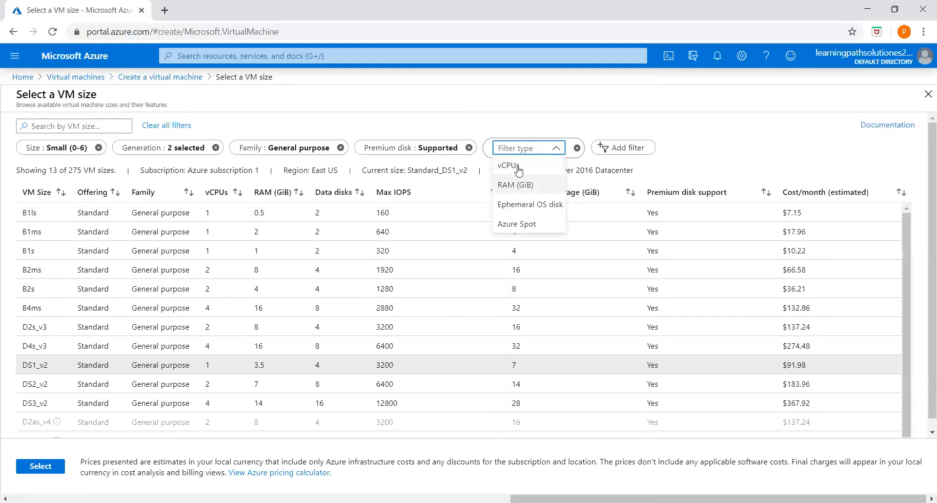
{"action": "left_click", "coordinate": [517, 185]}
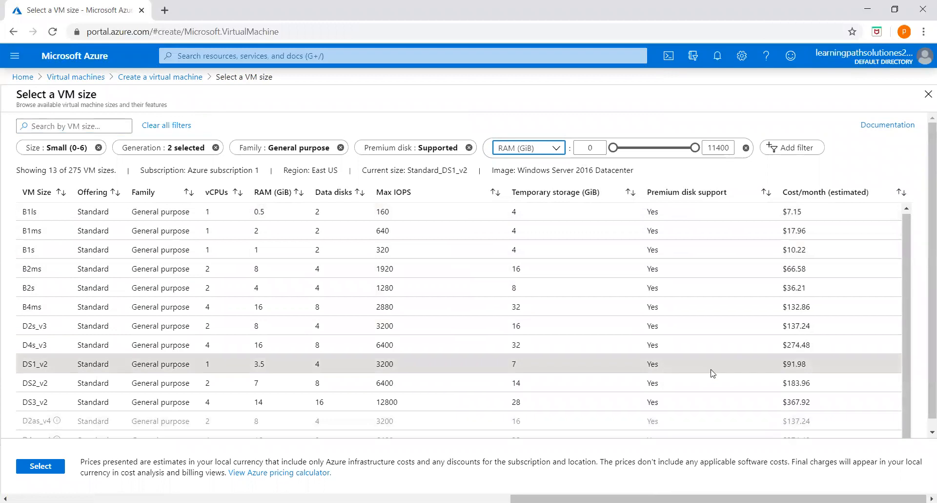
{"action": "left_click", "coordinate": [907, 240]}
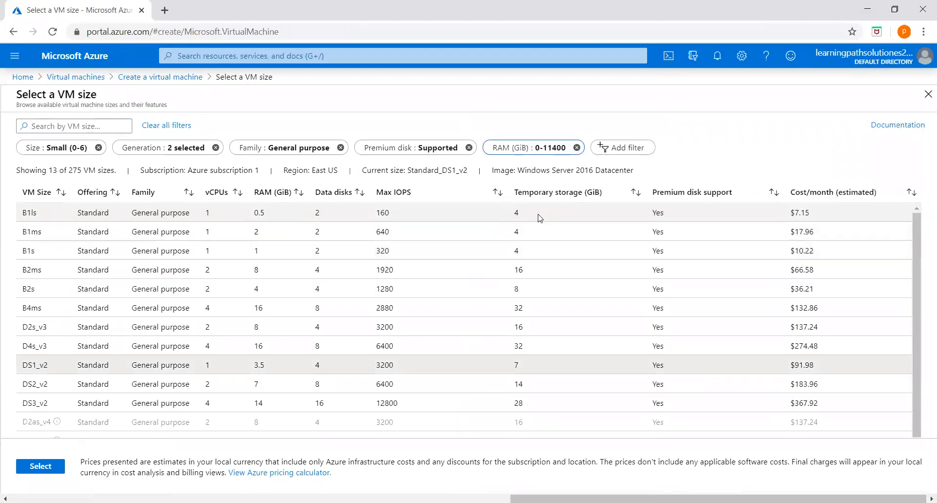
{"action": "left_click", "coordinate": [166, 207]}
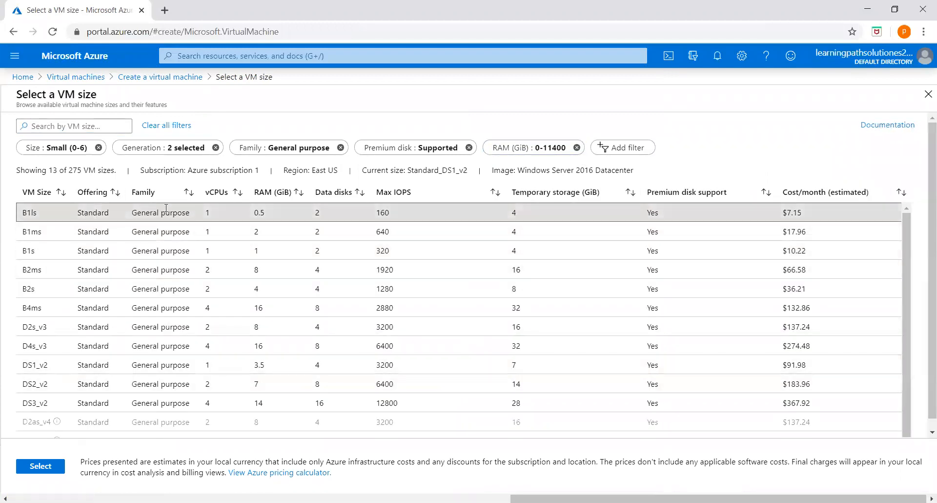
{"action": "left_click", "coordinate": [39, 466]}
{"action": "scroll", "coordinate": [486, 259], "scroll_direction": "down", "scroll_amount": 2}
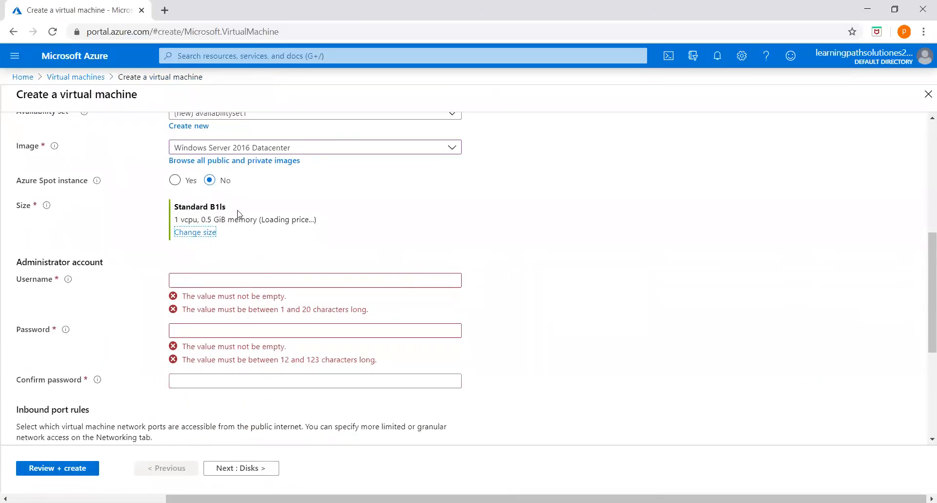
Enter the administrator username, a password, and the matching password confirmation
{"action": "left_click", "coordinate": [201, 281]}
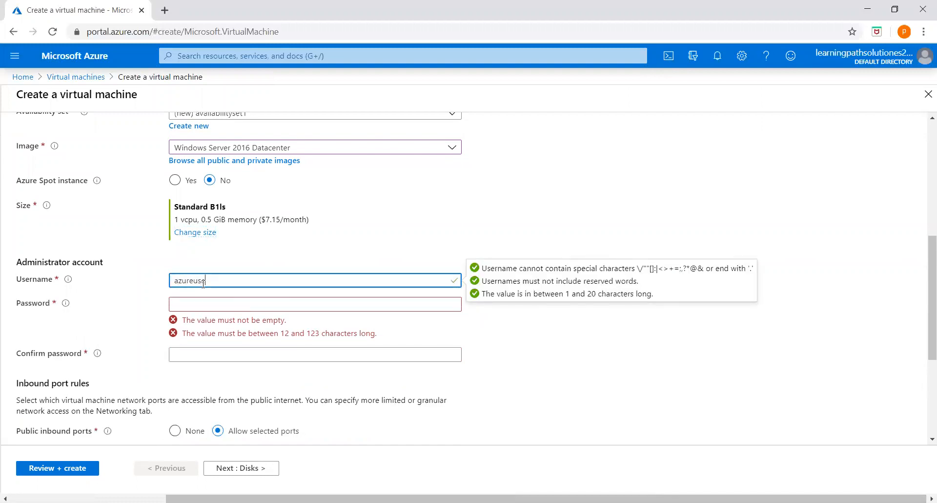
{"action": "key", "text": "Tab"}
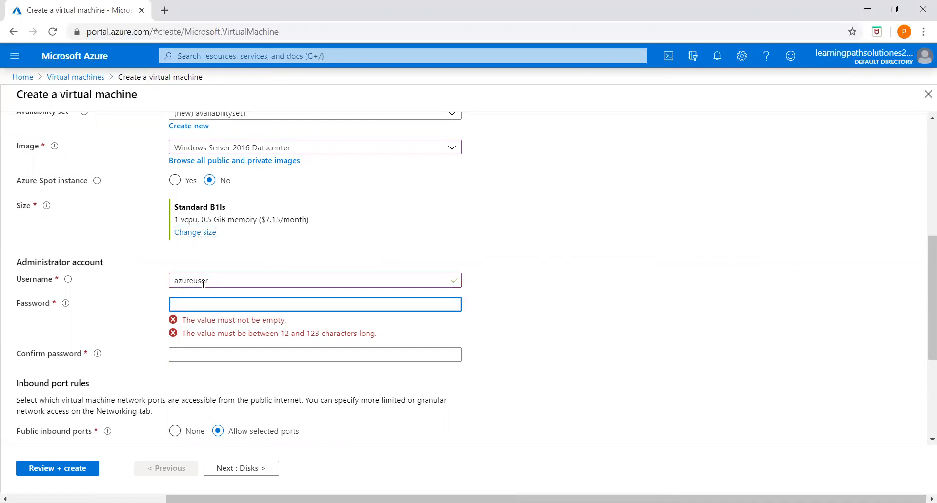
{"action": "type", "text": "•••"}
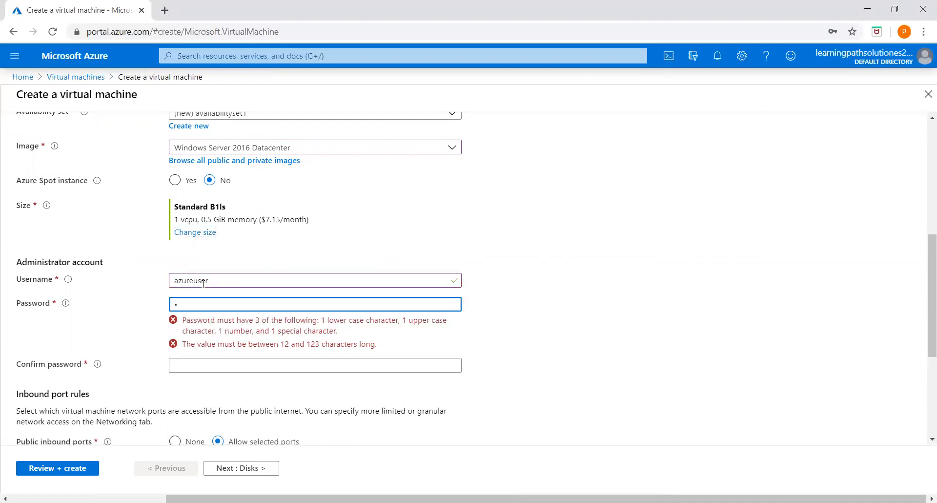
{"action": "type", "text": "••••"}
{"action": "key", "text": "BackSpace"}
{"action": "key", "text": "BackSpace"}
{"action": "key", "text": "BackSpace"}
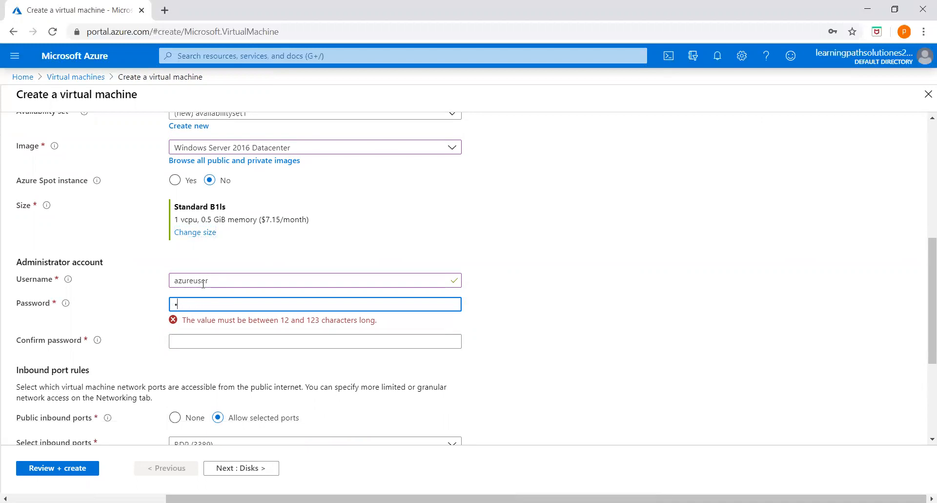
{"action": "type", "text": "••••"}
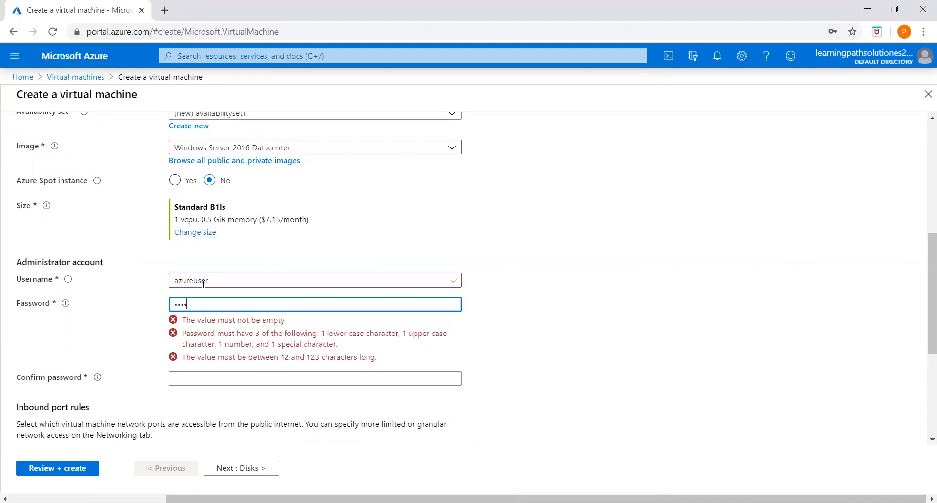
{"action": "type", "text": "•"}
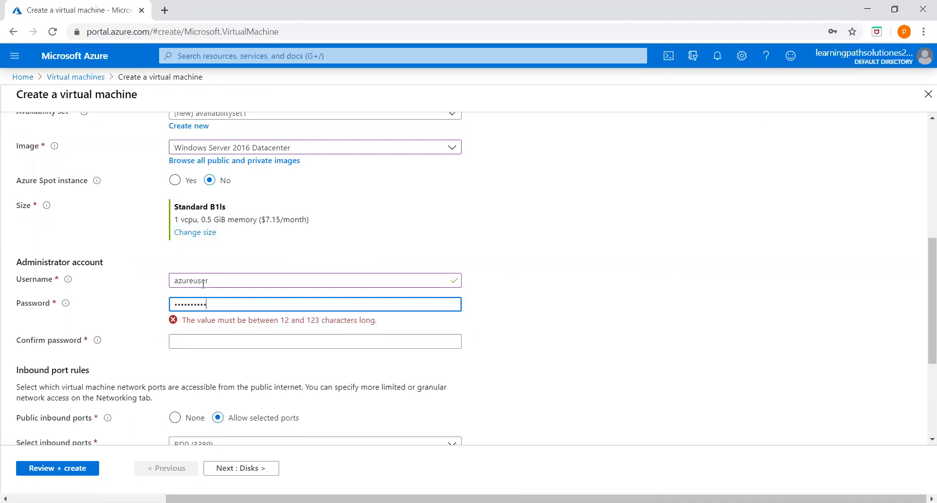
{"action": "left_click", "coordinate": [213, 329]}
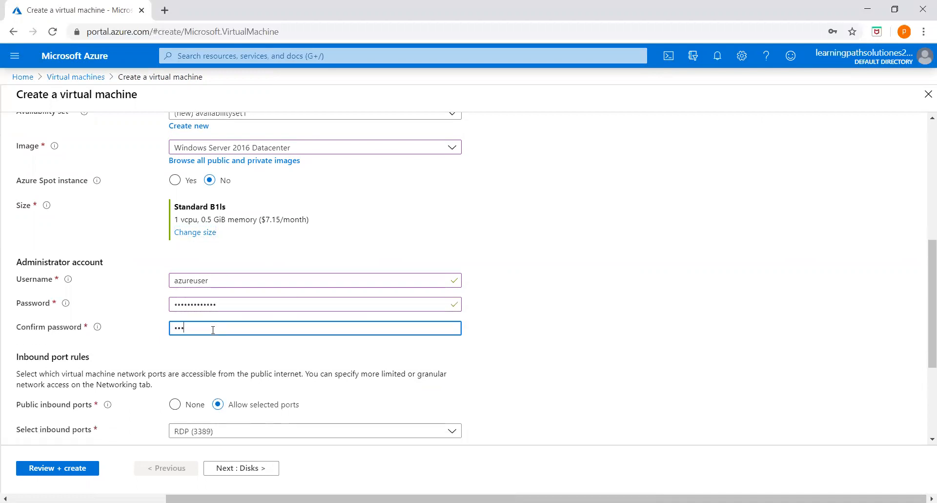
{"action": "type", "text": "••••••"}
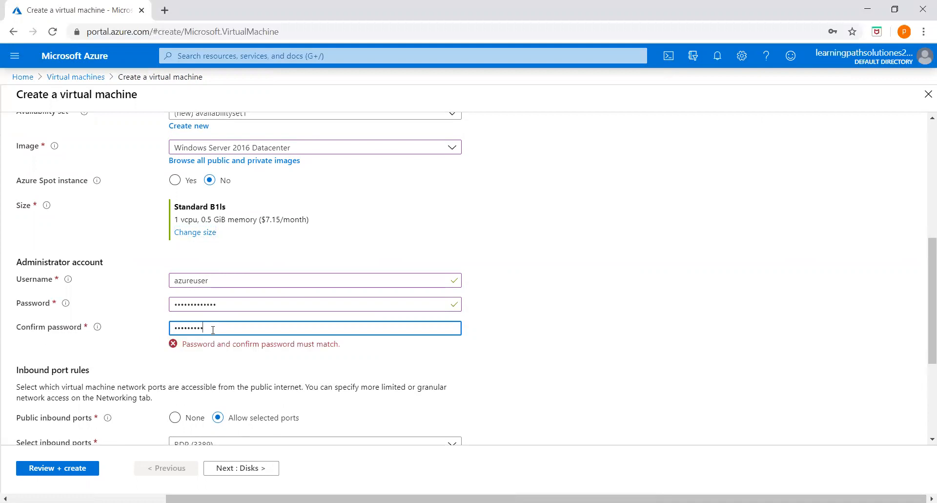
{"action": "type", "text": "•"}
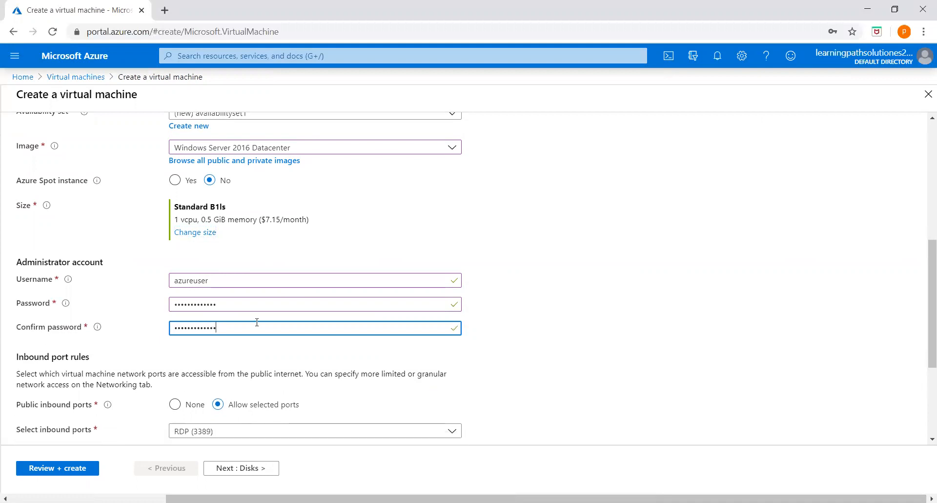
{"action": "scroll", "coordinate": [391, 303], "scroll_direction": "down", "scroll_amount": 3}
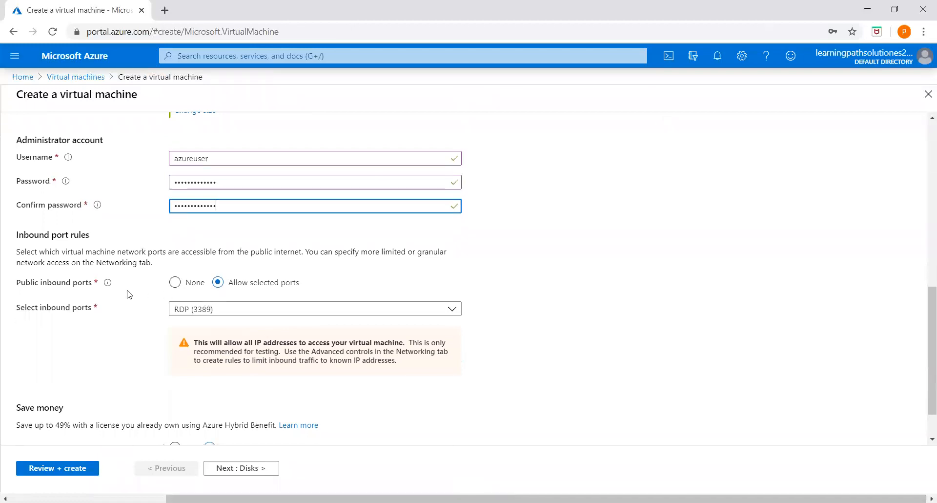
{"action": "left_click", "coordinate": [360, 313]}
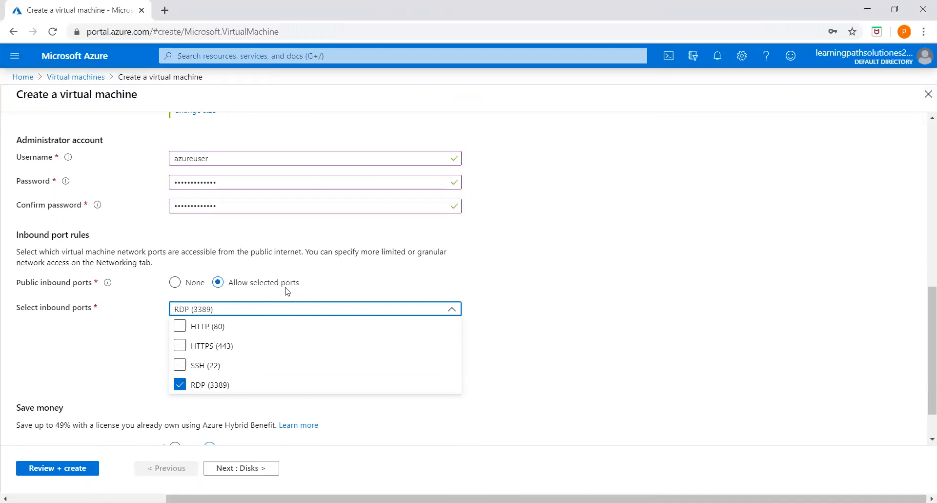
{"action": "left_click", "coordinate": [542, 337]}
{"action": "scroll", "coordinate": [282, 388], "scroll_direction": "down", "scroll_amount": 1}
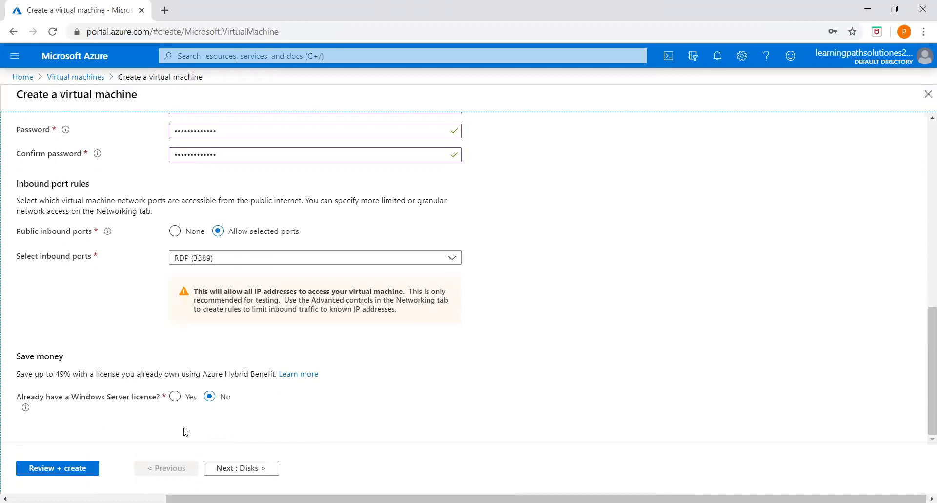
{"action": "scroll", "coordinate": [318, 380], "scroll_direction": "up", "scroll_amount": 1}
{"action": "scroll", "coordinate": [318, 380], "scroll_direction": "down", "scroll_amount": 1}
{"action": "scroll", "coordinate": [379, 388], "scroll_direction": "up", "scroll_amount": 10}
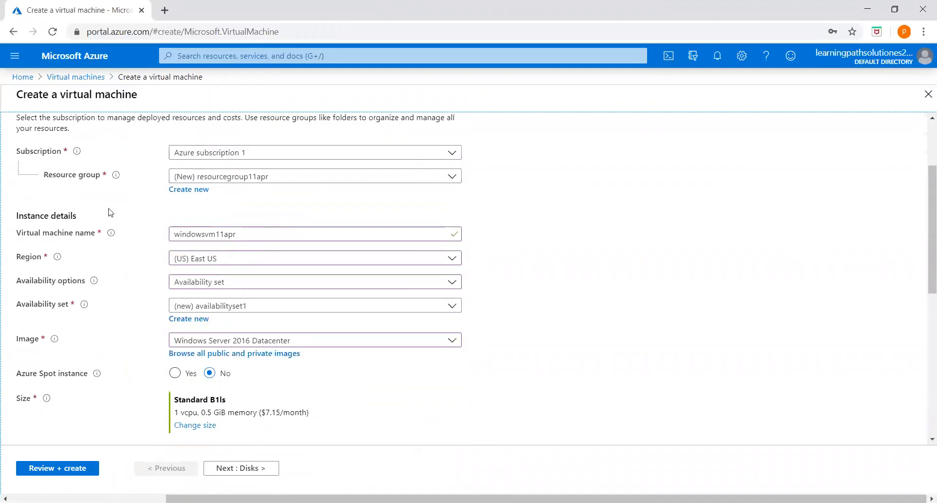
Set the OS disk type to Standard HDD on the Disks tab
{"action": "left_click", "coordinate": [63, 141]}
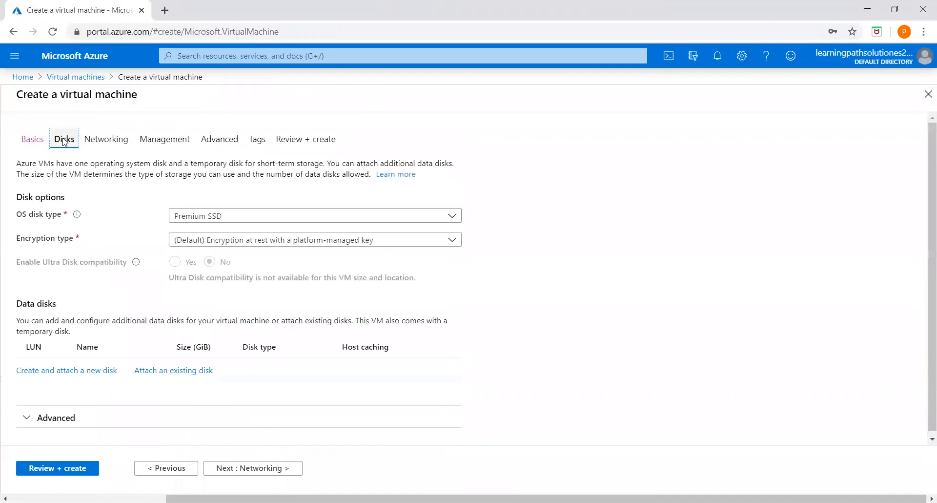
{"action": "left_click", "coordinate": [329, 223]}
{"action": "left_click", "coordinate": [227, 236]}
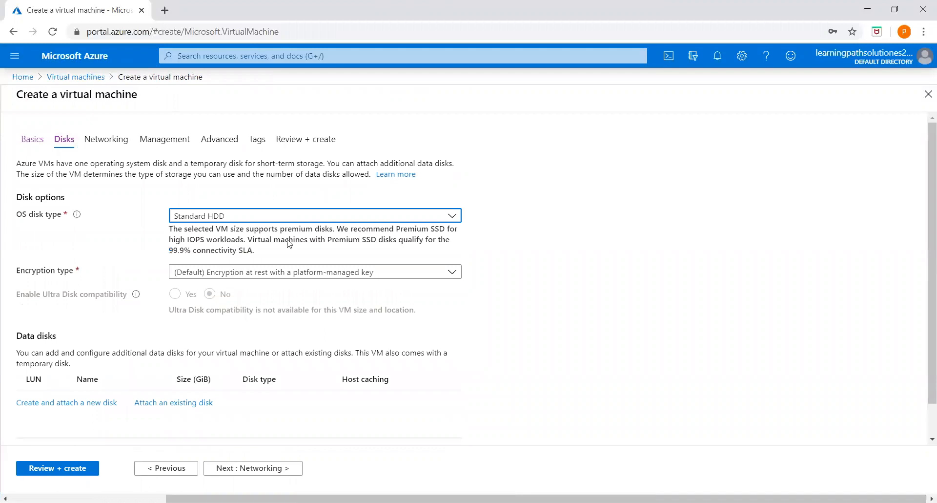
Look through the Networking, Management and Advanced settings, then run Review + create validation
{"action": "left_click", "coordinate": [110, 142]}
{"action": "scroll", "coordinate": [454, 335], "scroll_direction": "down", "scroll_amount": 3}
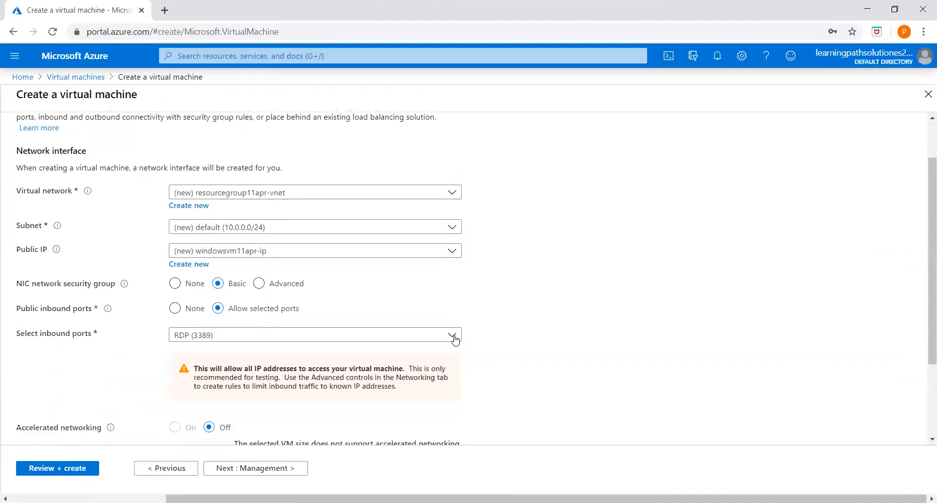
{"action": "scroll", "coordinate": [292, 413], "scroll_direction": "up", "scroll_amount": 3}
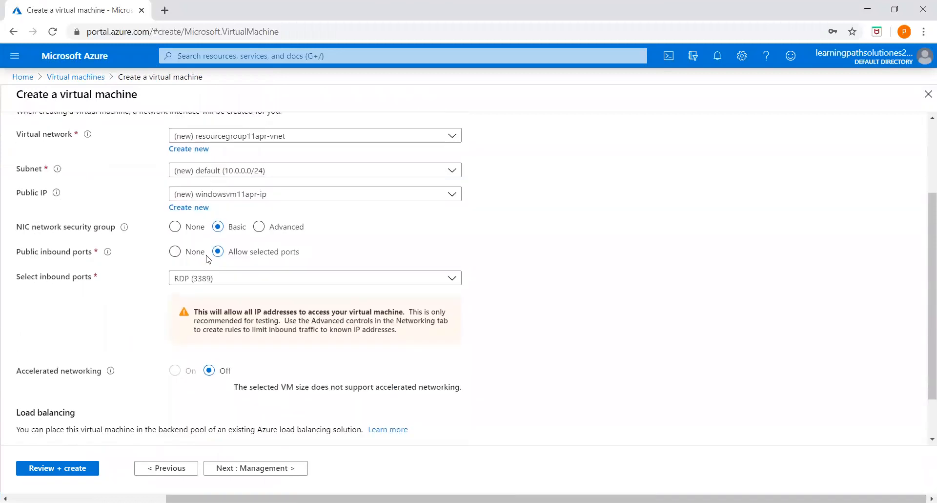
{"action": "left_click", "coordinate": [166, 140]}
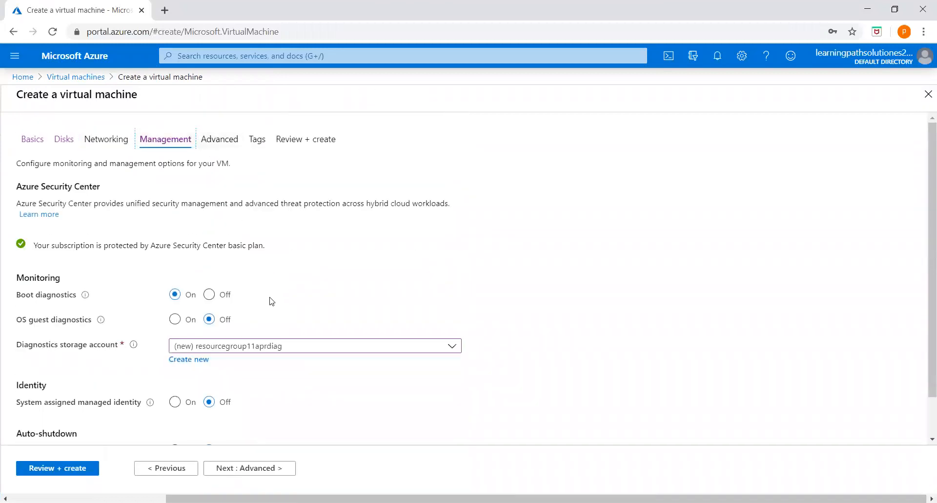
{"action": "scroll", "coordinate": [271, 305], "scroll_direction": "down", "scroll_amount": 2}
{"action": "scroll", "coordinate": [275, 314], "scroll_direction": "up", "scroll_amount": 2}
{"action": "left_click", "coordinate": [220, 139]}
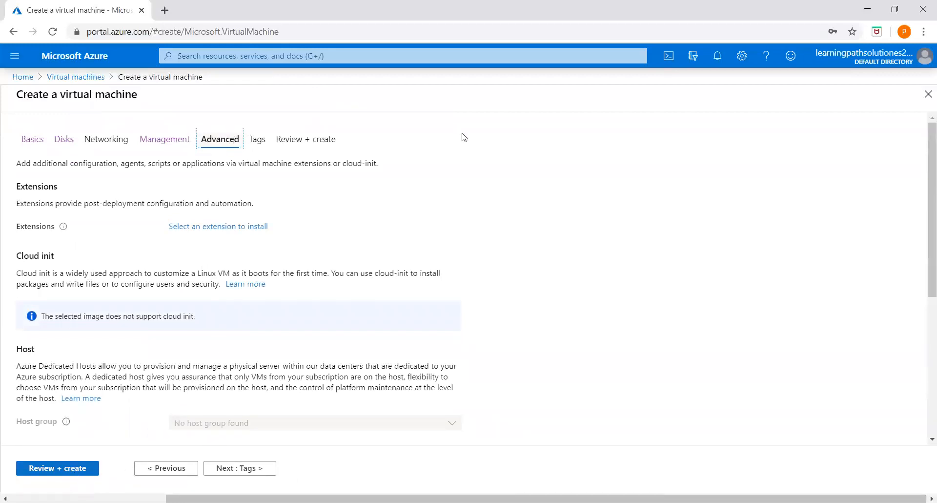
{"action": "left_click", "coordinate": [317, 141]}
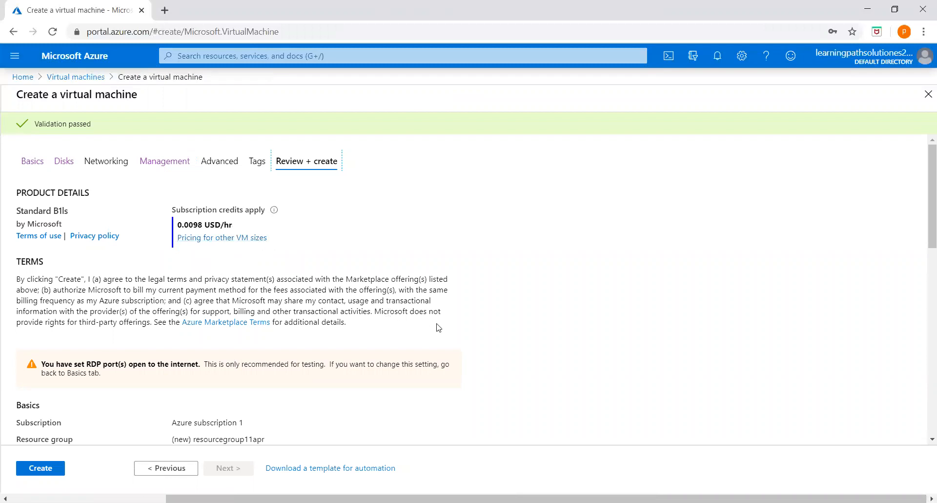
Review the summary, create windowsvm11apr, and watch its deployment progress in Notifications
{"action": "scroll", "coordinate": [485, 351], "scroll_direction": "down", "scroll_amount": 5}
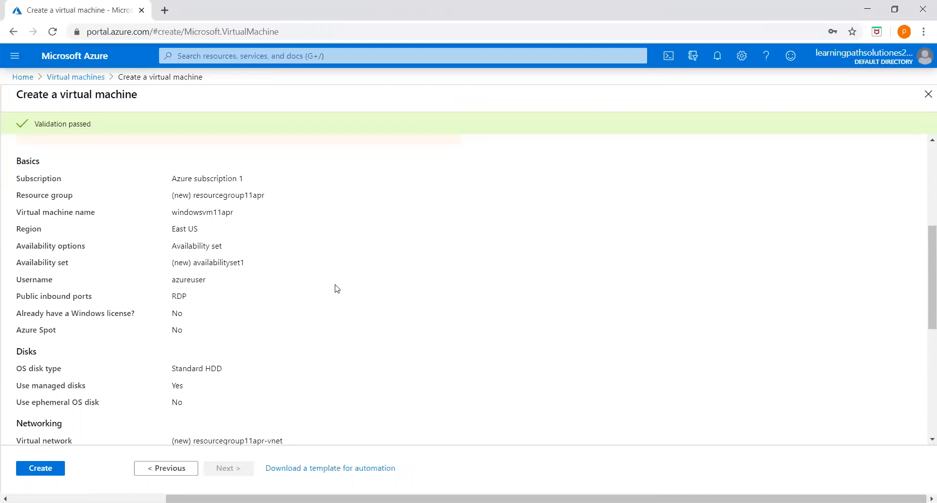
{"action": "scroll", "coordinate": [249, 324], "scroll_direction": "down", "scroll_amount": 1}
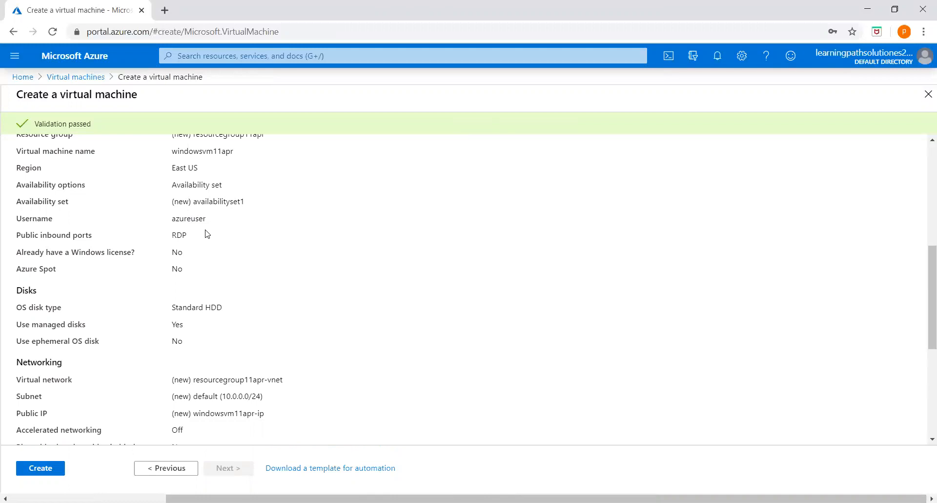
{"action": "left_click", "coordinate": [45, 470]}
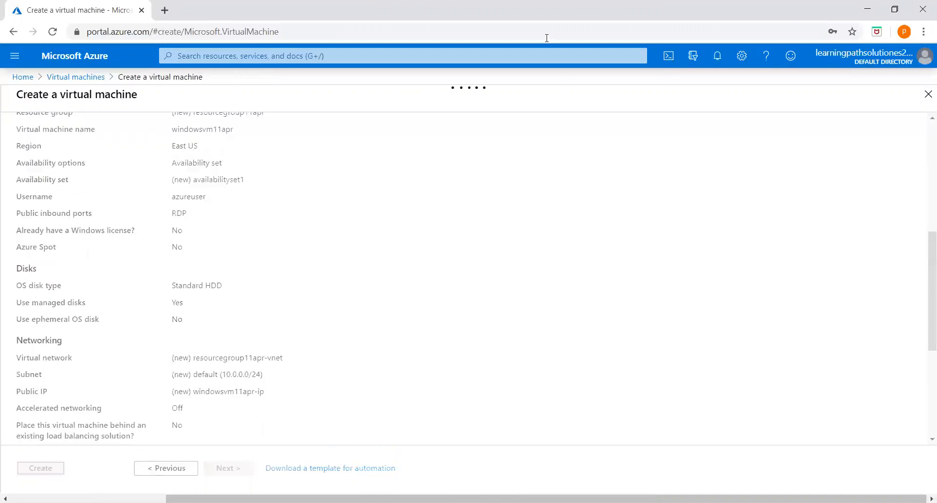
{"action": "left_click", "coordinate": [718, 55]}
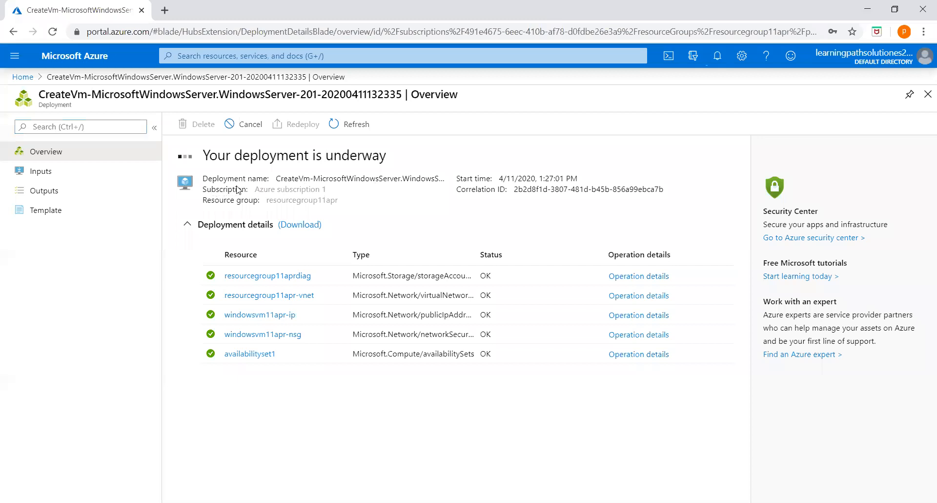
Return to the portal Home page via the Home breadcrumb
{"action": "left_click", "coordinate": [24, 77]}
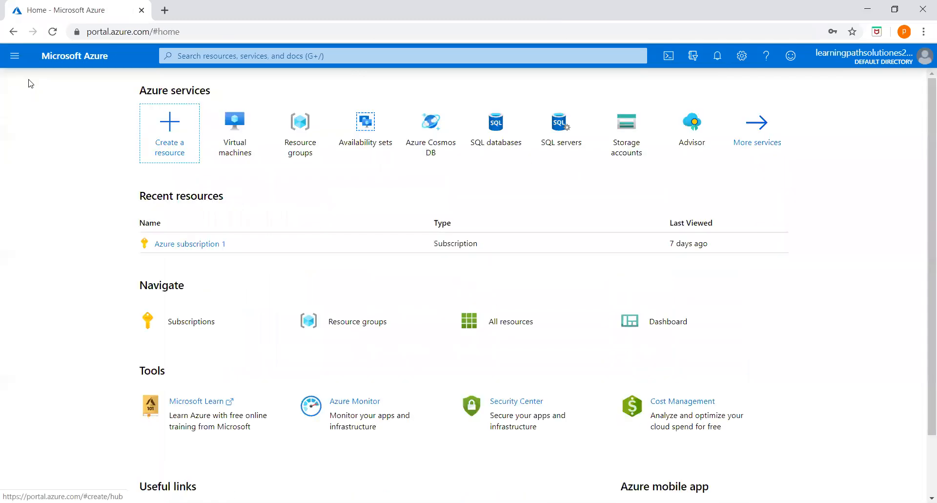
Open resourcegroup11apr from Resource groups and check notifications for the deployment's progress
{"action": "left_click", "coordinate": [302, 133]}
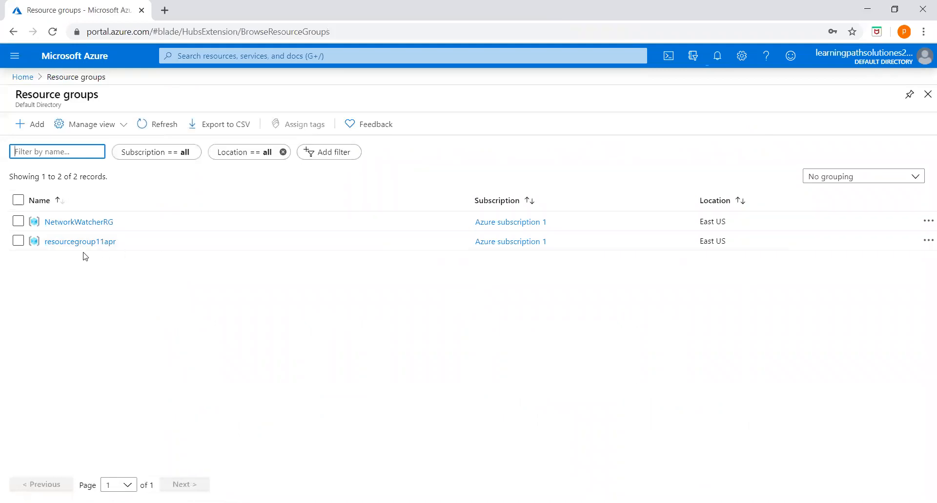
{"action": "left_click", "coordinate": [61, 243]}
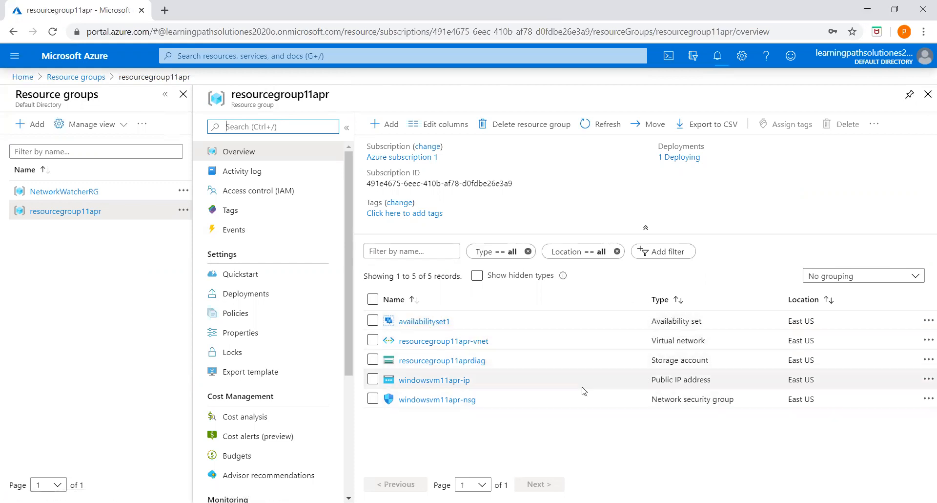
{"action": "left_click", "coordinate": [718, 59]}
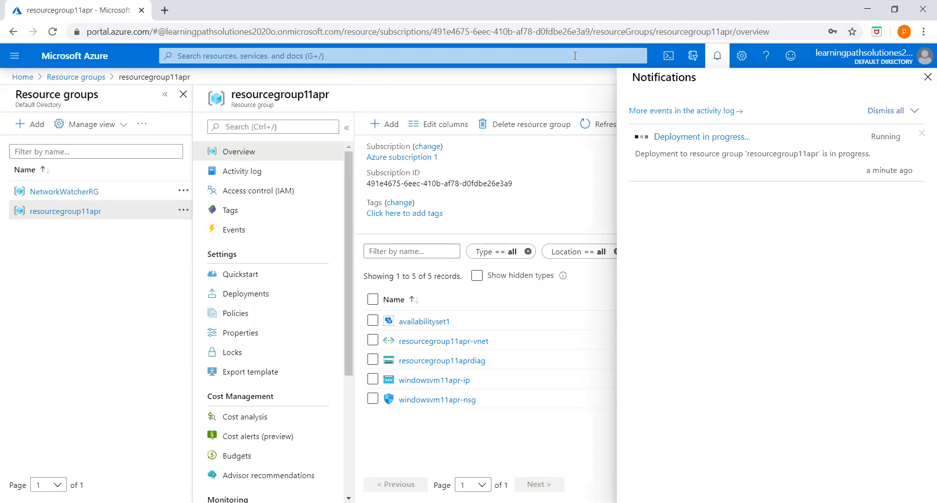
{"action": "key", "text": "Escape"}
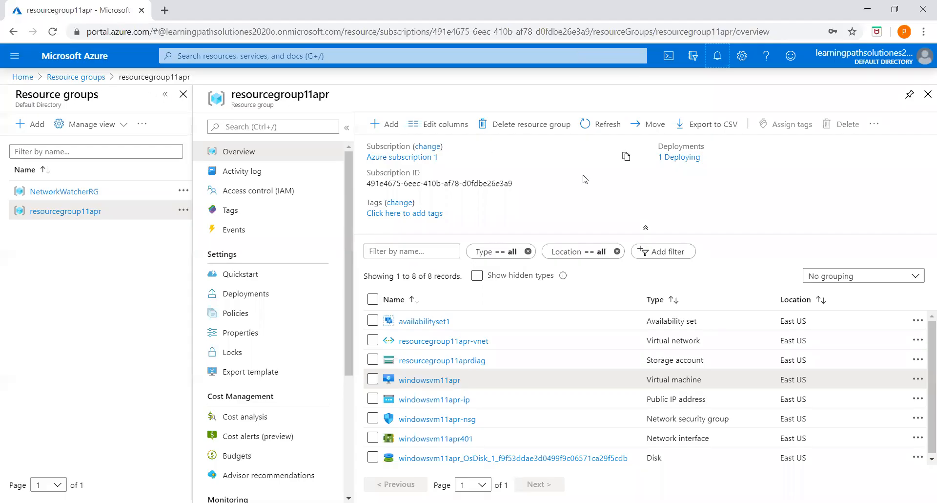
Refresh the resource group's resources and open the windowsvm11apr virtual machine's overview
{"action": "left_click", "coordinate": [606, 125]}
{"action": "scroll", "coordinate": [600, 433], "scroll_direction": "down", "scroll_amount": 1}
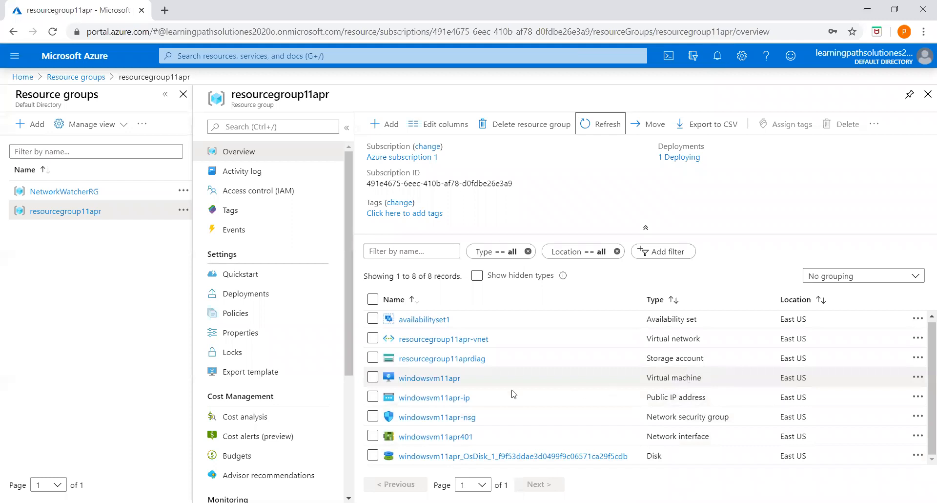
{"action": "left_click", "coordinate": [443, 380]}
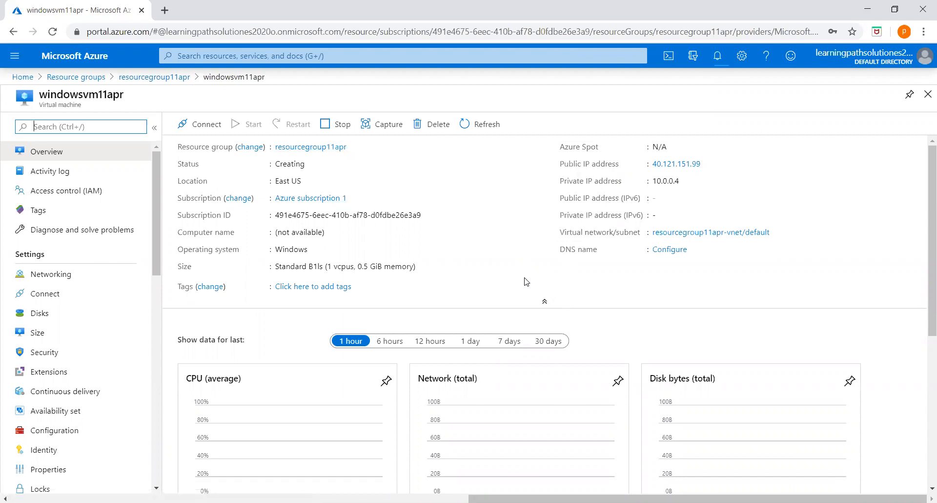
{"action": "scroll", "coordinate": [521, 281], "scroll_direction": "down", "scroll_amount": 2}
{"action": "scroll", "coordinate": [520, 283], "scroll_direction": "up", "scroll_amount": 2}
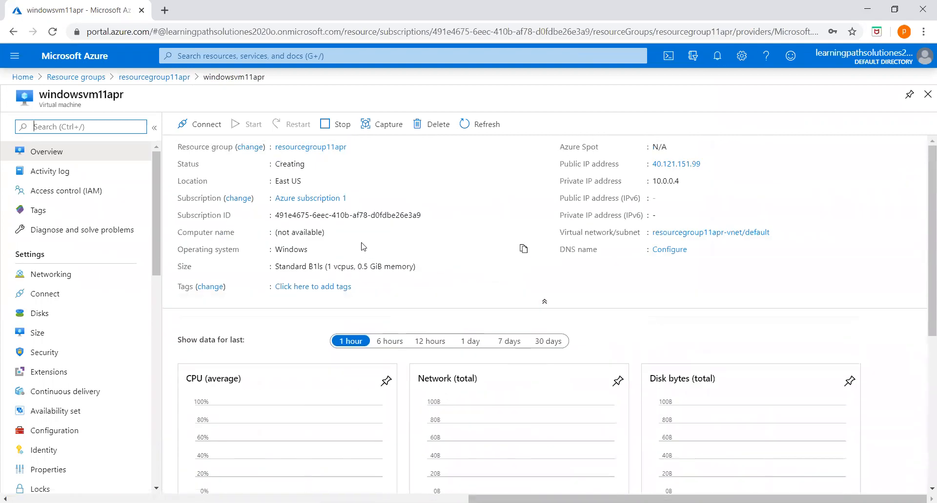